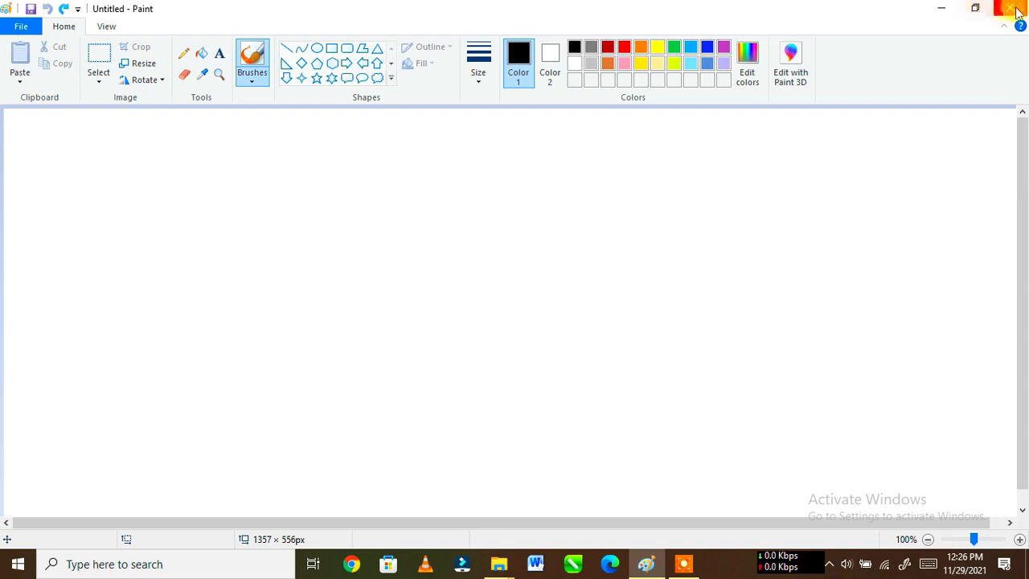
# Step: Minimize and reopen the Paint window, restore it down to a smaller size, and maximize it again
pyautogui.click(941, 13)
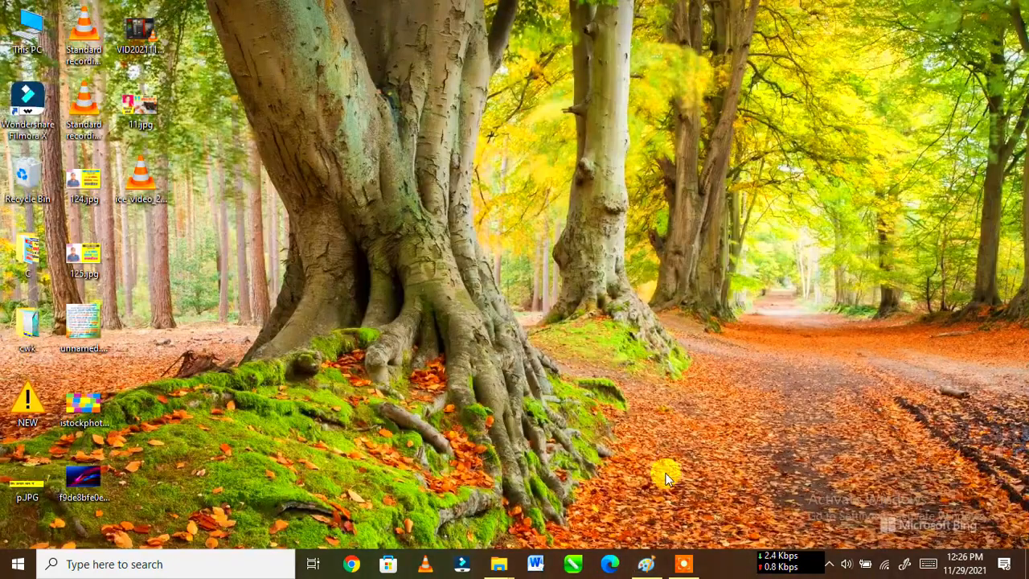
pyautogui.click(645, 567)
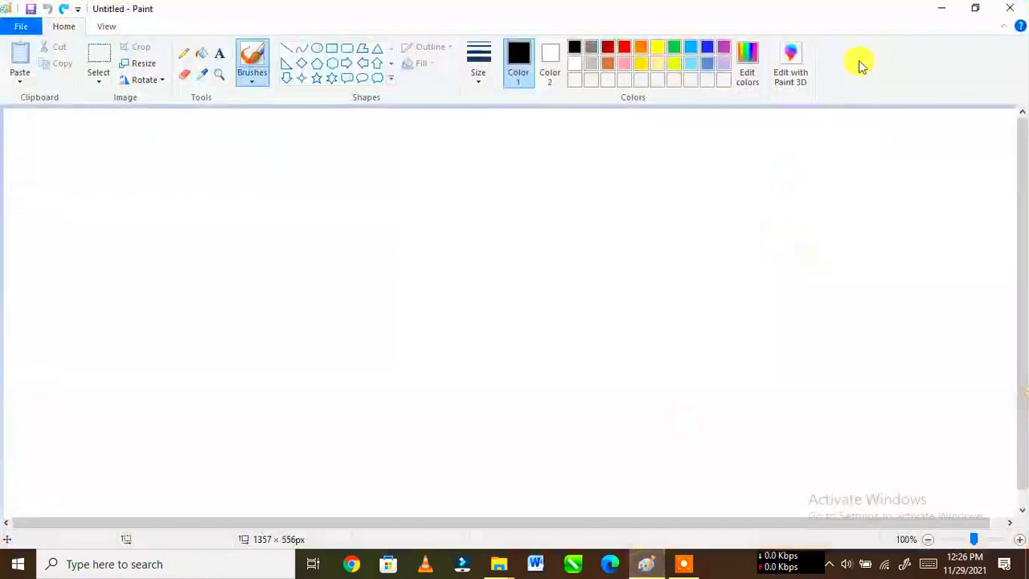
pyautogui.click(976, 9)
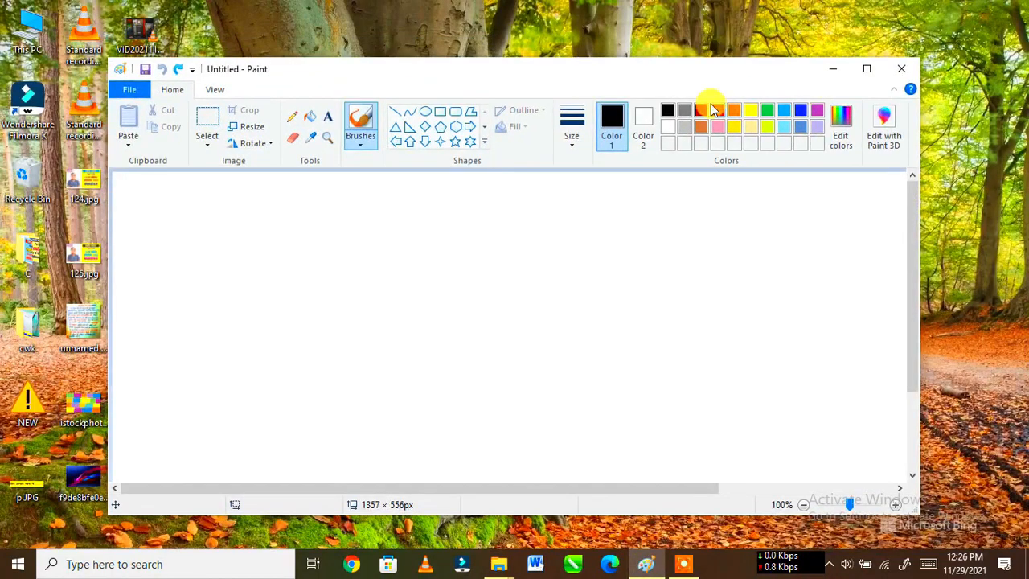
pyautogui.moveTo(920, 60); pyautogui.dragTo(683, 170)
pyautogui.moveTo(731, 135); pyautogui.dragTo(848, 66)
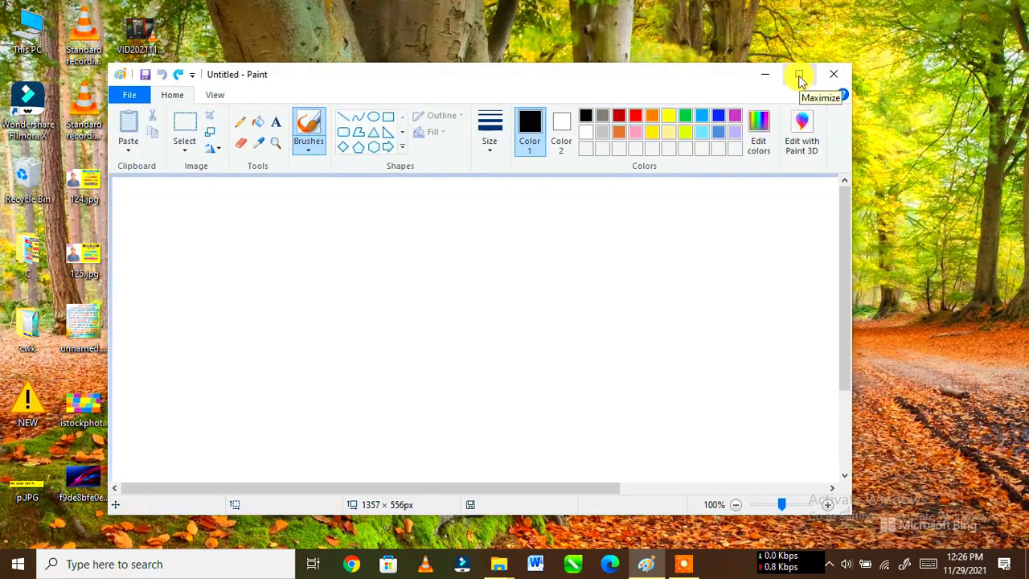
pyautogui.click(799, 76)
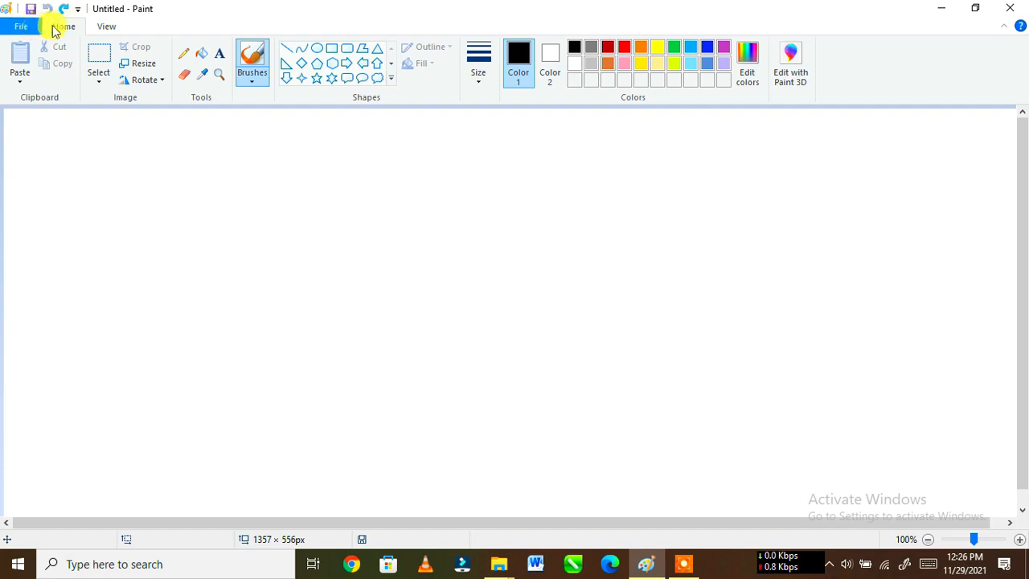
# Step: Look through the file commands and view options, and examine the blank canvas horizontally and vertically
pyautogui.click(22, 30)
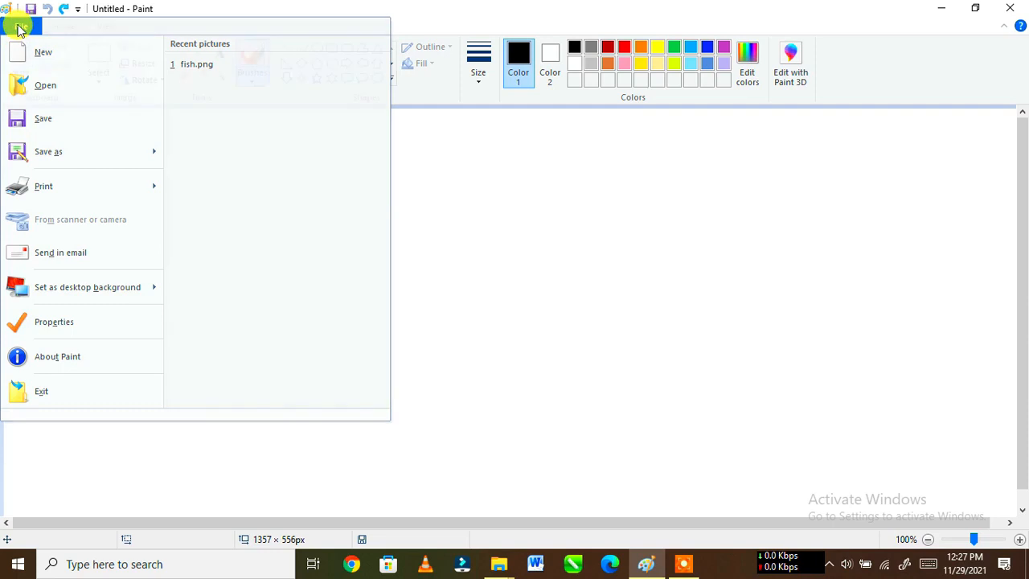
pyautogui.click(8, 29)
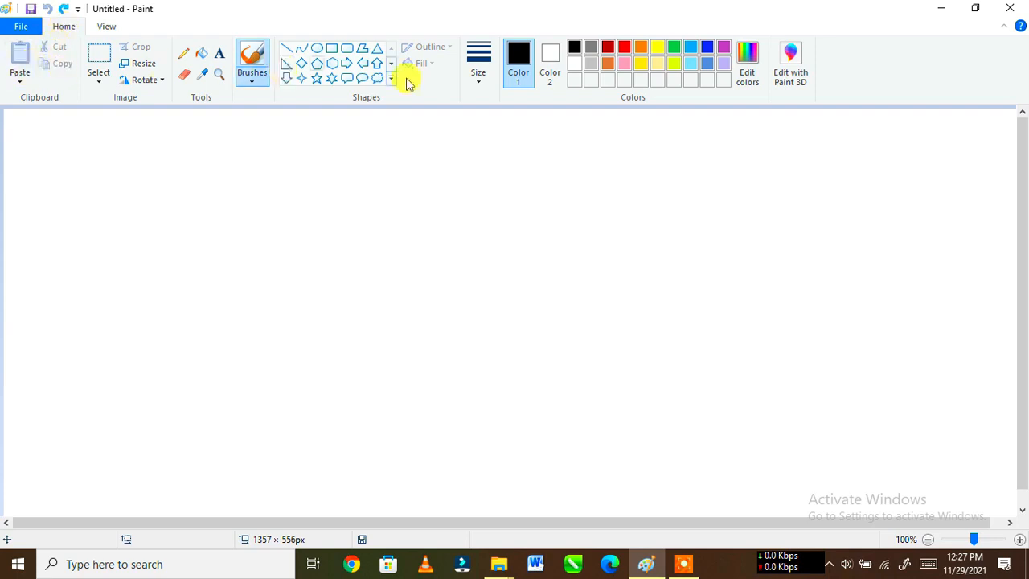
pyautogui.click(107, 27)
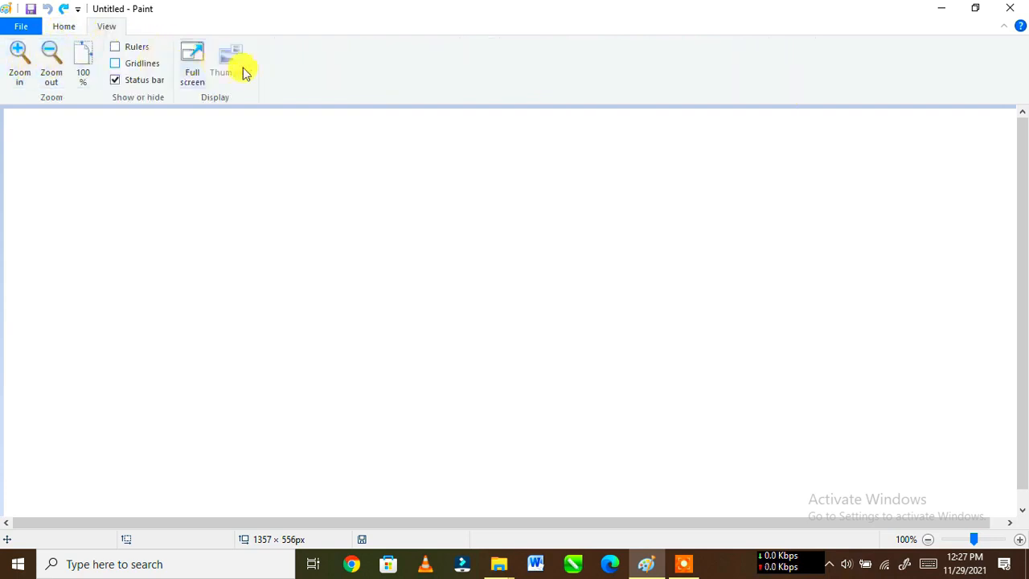
pyautogui.click(64, 29)
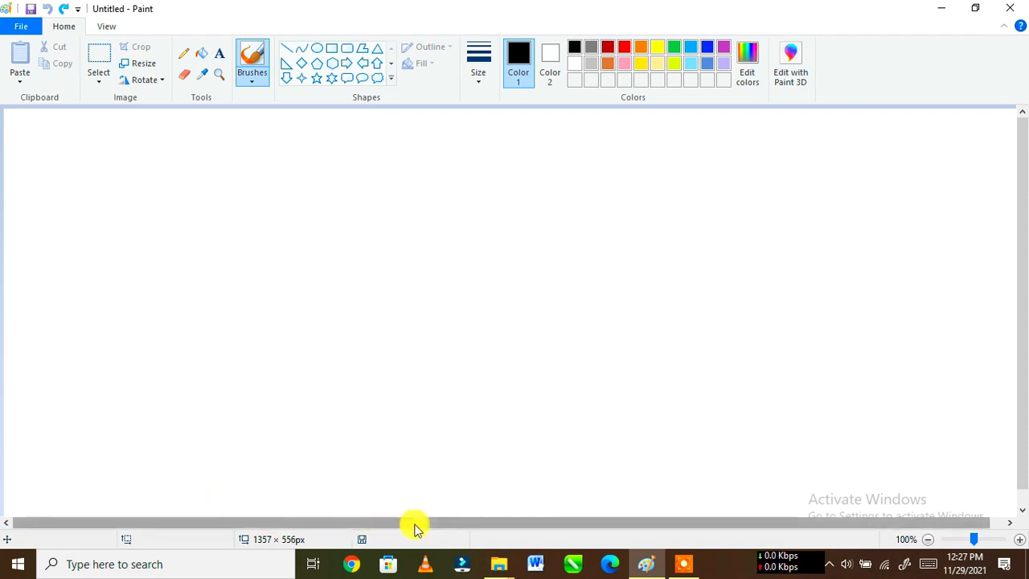
pyautogui.moveTo(417, 527); pyautogui.dragTo(479, 520)
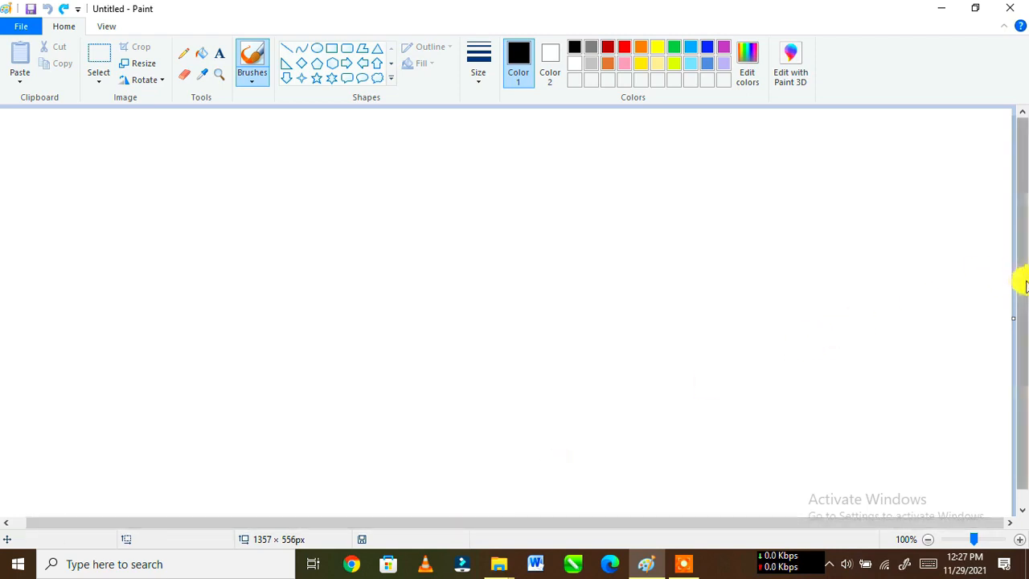
pyautogui.moveTo(1022, 273); pyautogui.dragTo(1019, 217)
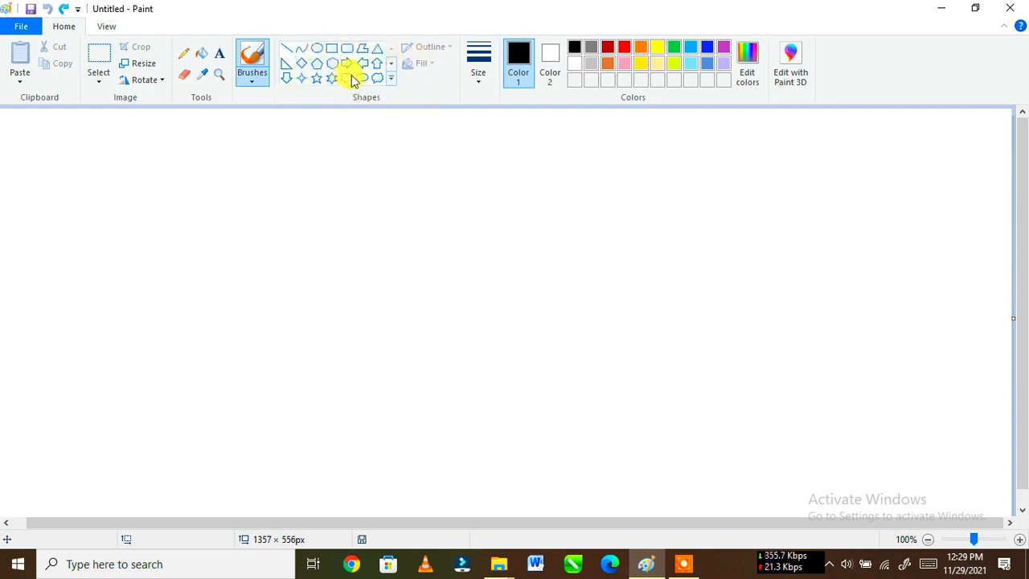
# Step: Draw a black pentagon of about 263 × 265 px on the left half of the canvas
pyautogui.click(389, 81)
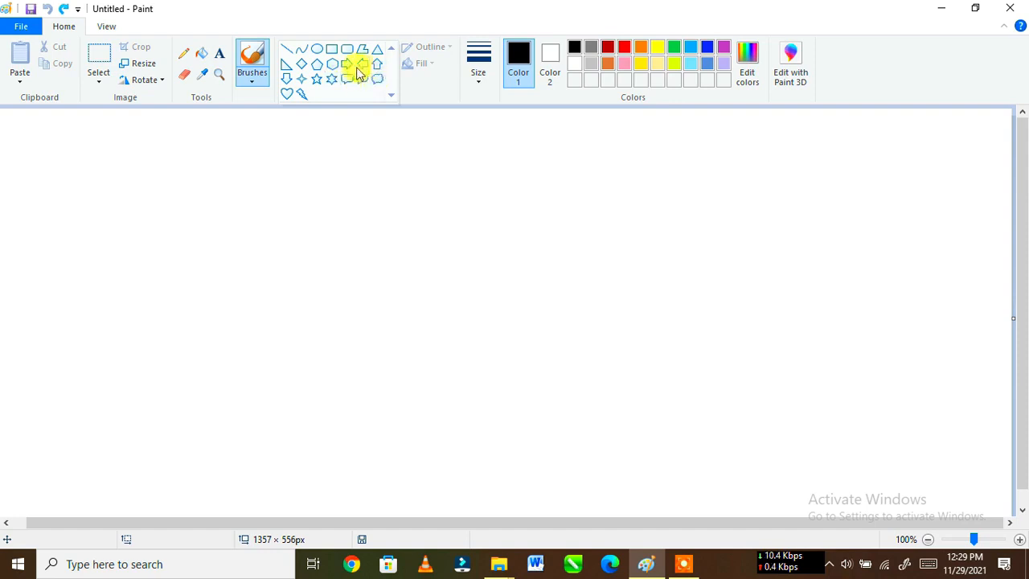
pyautogui.click(318, 69)
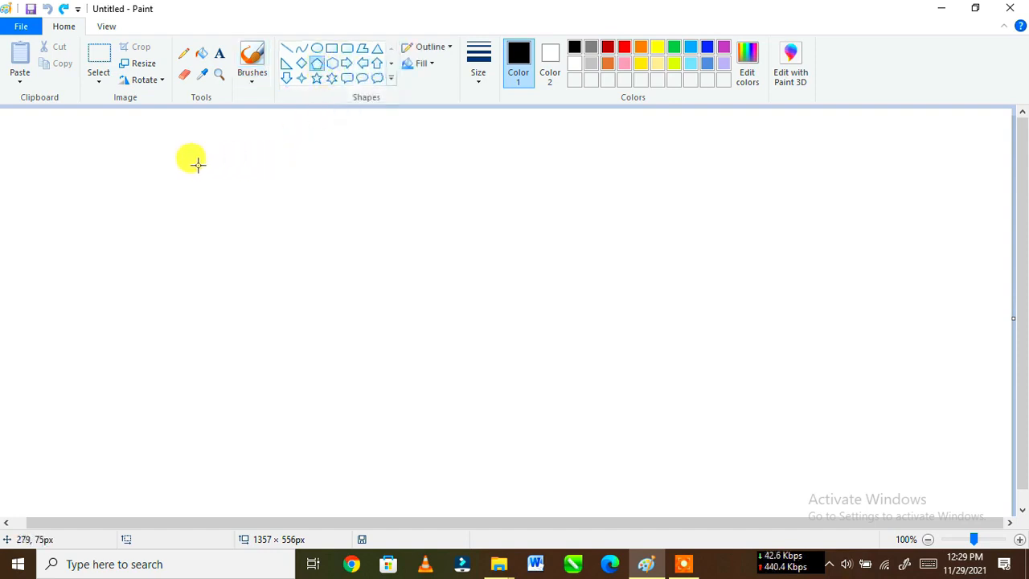
pyautogui.moveTo(195, 162); pyautogui.dragTo(391, 361)
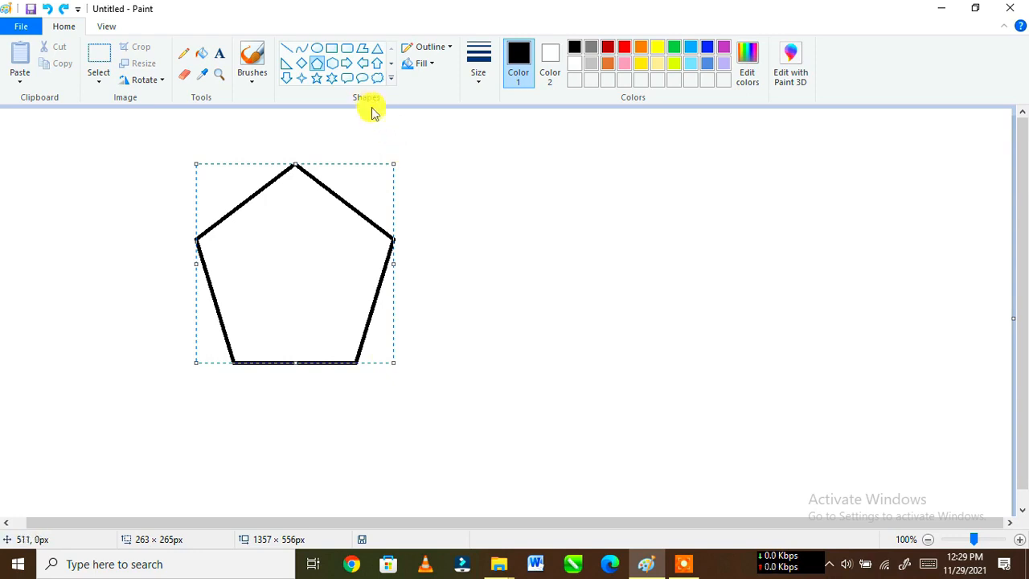
# Step: Draw a right arrow of about 257 × 235 px beside the pentagon and make its outline red
pyautogui.click(345, 63)
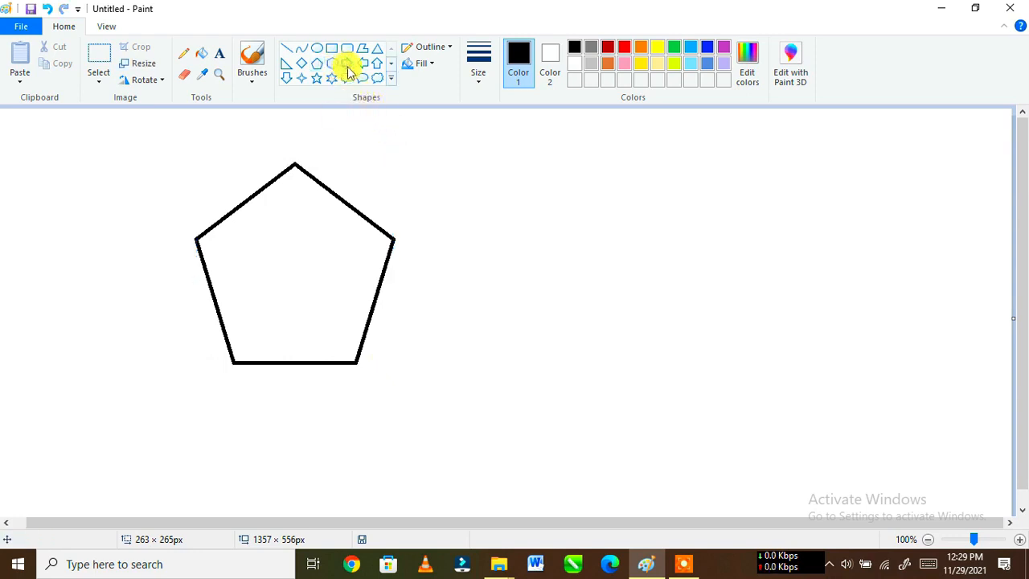
pyautogui.moveTo(479, 203); pyautogui.dragTo(673, 380)
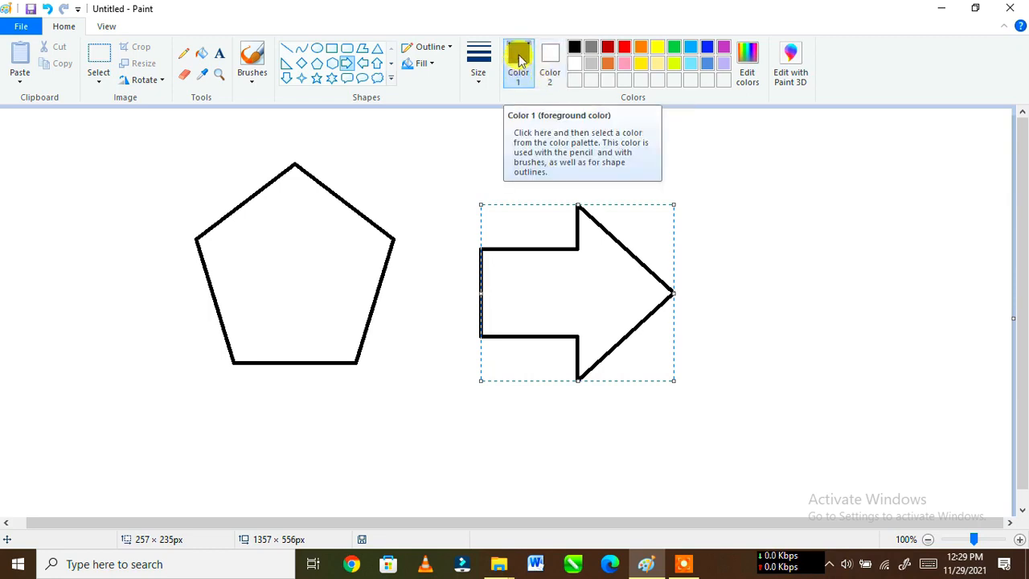
pyautogui.click(624, 48)
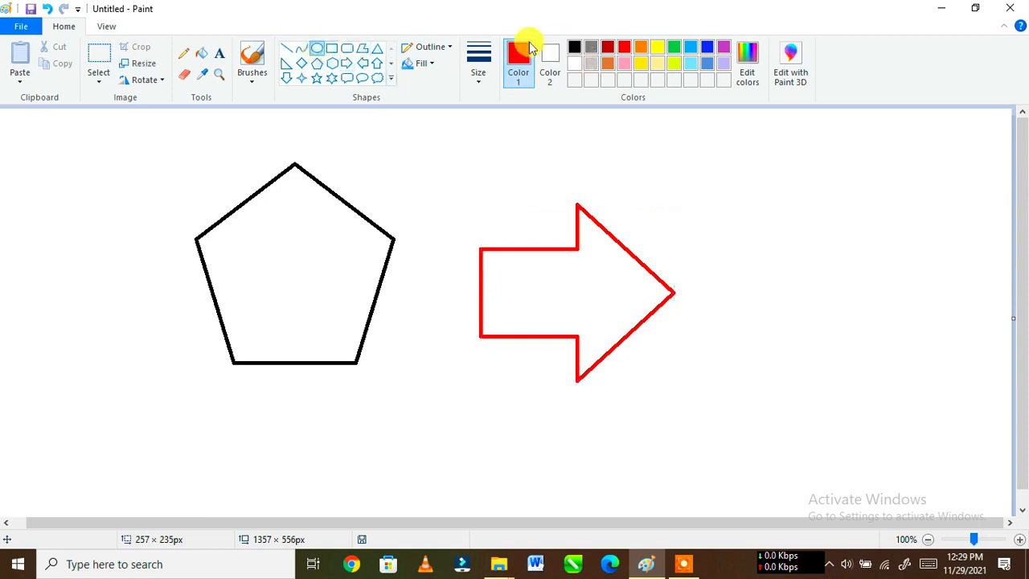
# Step: Draw two red ovals, about 189 × 214 px beyond the arrow's tip and about 108 × 103 px at the pentagon's upper right
pyautogui.moveTo(716, 176); pyautogui.dragTo(858, 337)
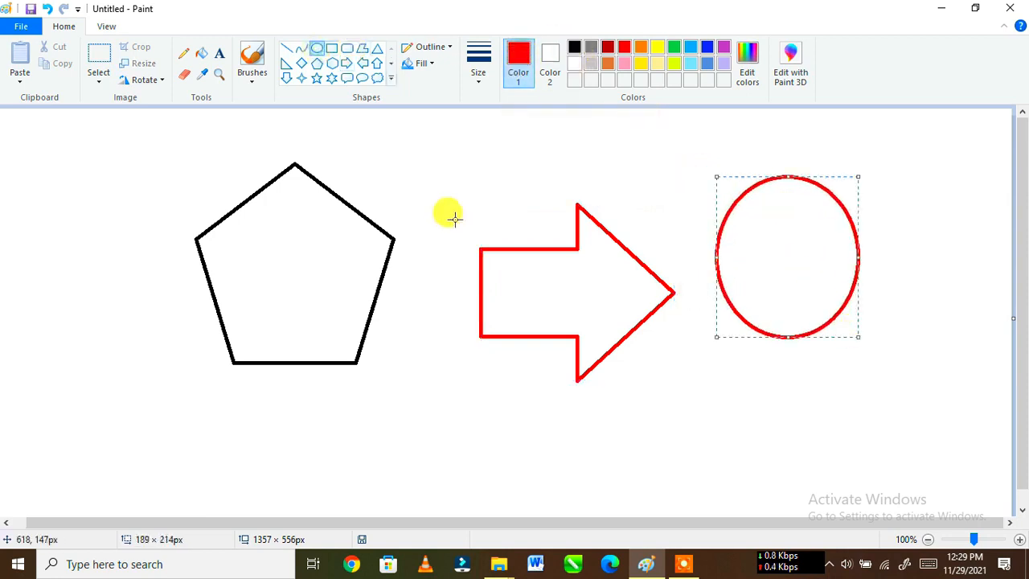
pyautogui.moveTo(382, 139); pyautogui.dragTo(468, 220)
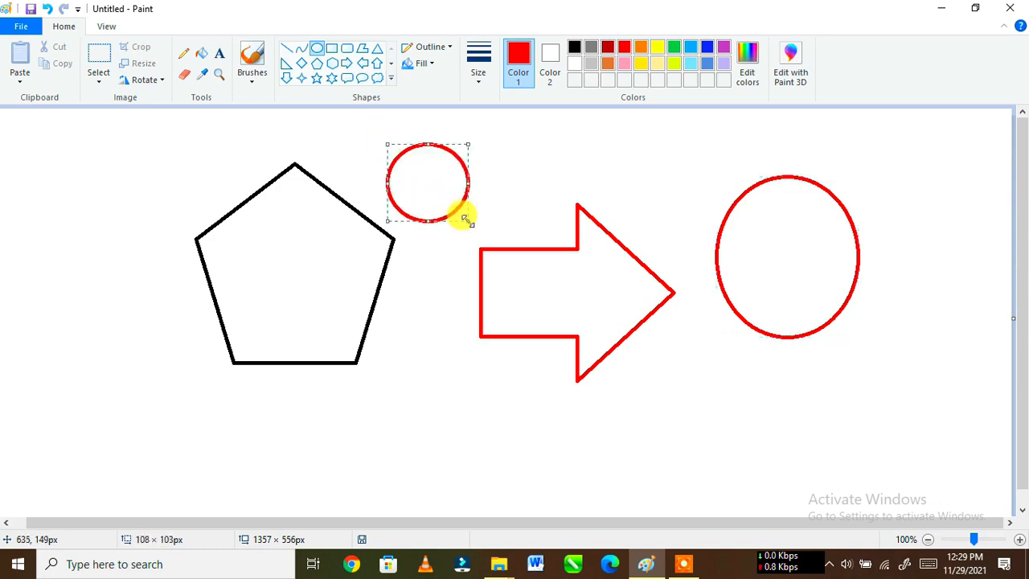
# Step: Set Color 2 to blue and draw two blue ovals, one above the arrowhead and one about 140 × 149 px left of the pentagon
pyautogui.click(550, 60)
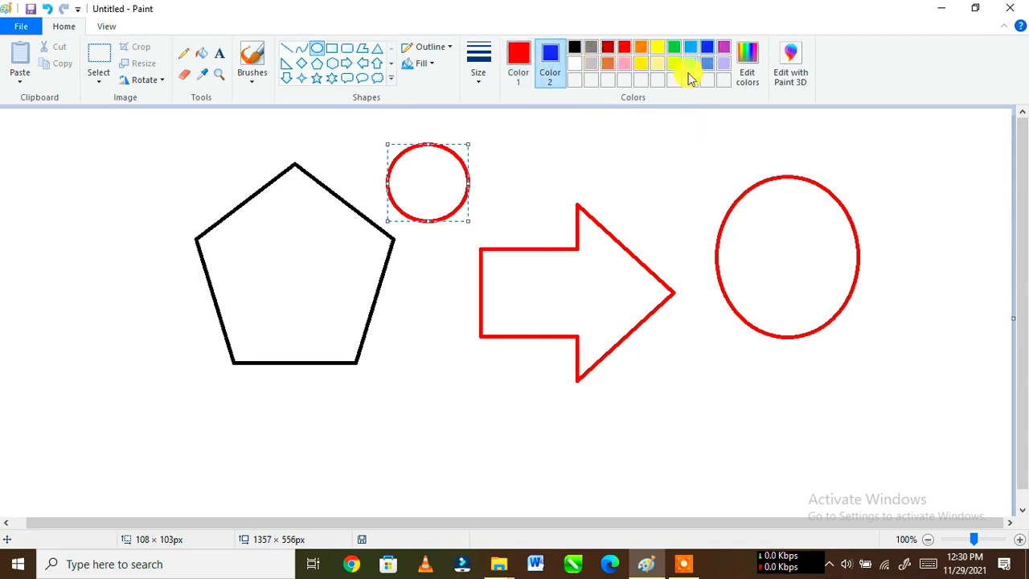
pyautogui.moveTo(601, 133); pyautogui.dragTo(684, 225)
pyautogui.moveTo(67, 160); pyautogui.dragTo(169, 268)
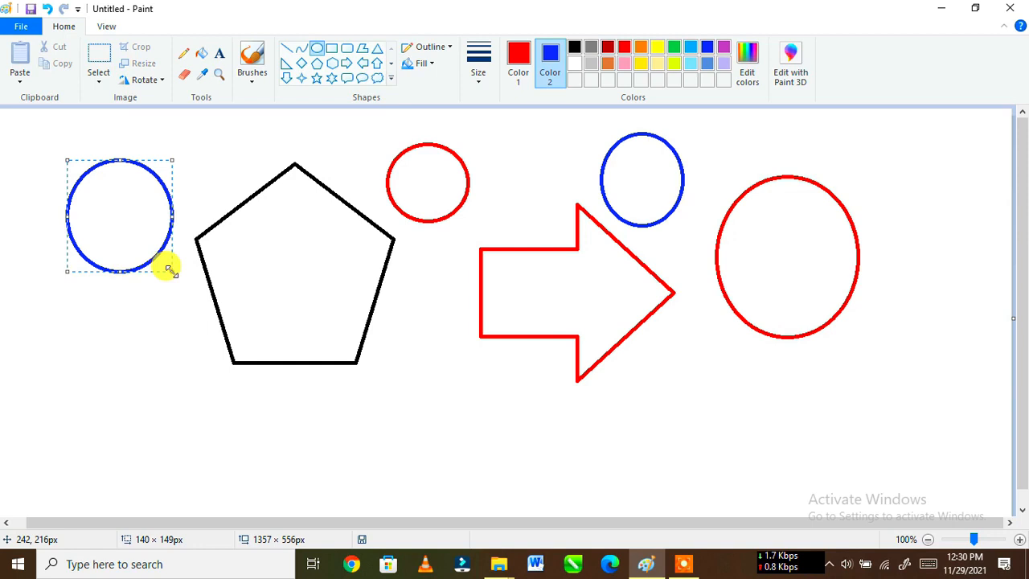
# Step: Draw a red oval inside the pentagon and another of about 142 × 139 px over its lower-right edge, and set Color 2 to white
pyautogui.moveTo(238, 231); pyautogui.dragTo(319, 314)
pyautogui.moveTo(450, 383); pyautogui.dragTo(344, 279)
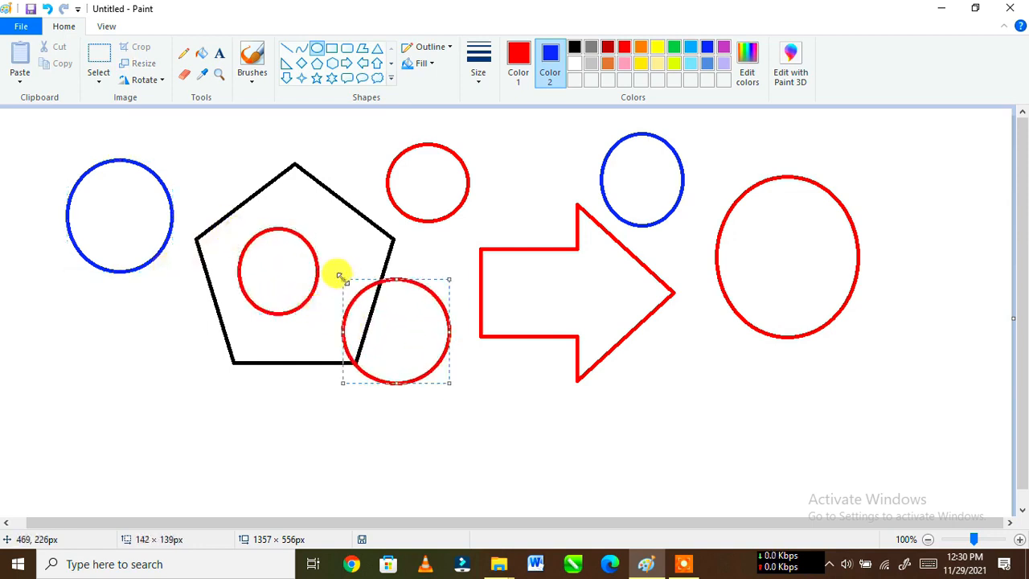
pyautogui.click(527, 70)
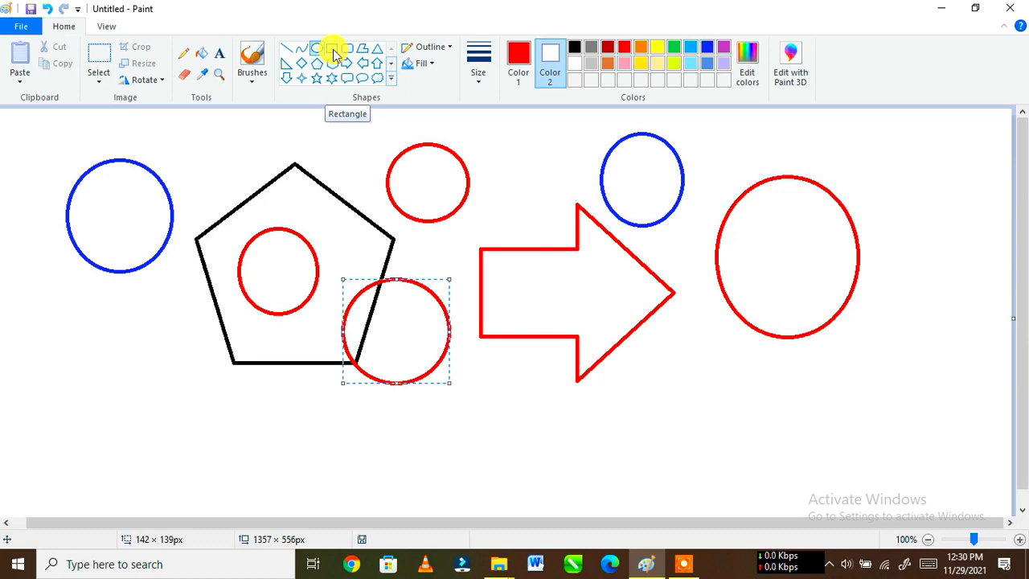
# Step: Draw a red right triangle of about 94 × 95 px above the arrow and give it the thickest preset outline
pyautogui.click(286, 63)
pyautogui.moveTo(475, 127); pyautogui.dragTo(540, 200)
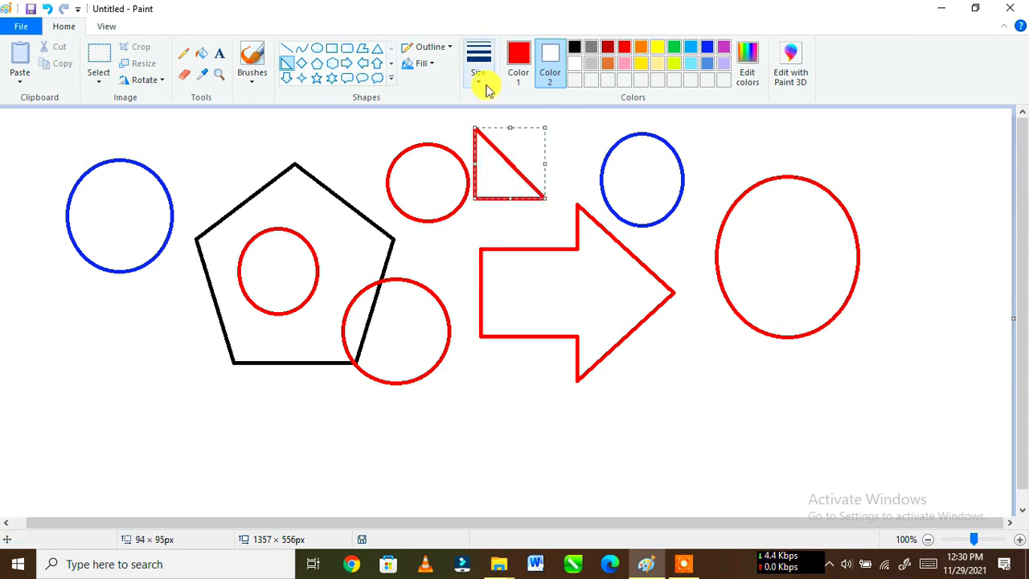
pyautogui.click(484, 87)
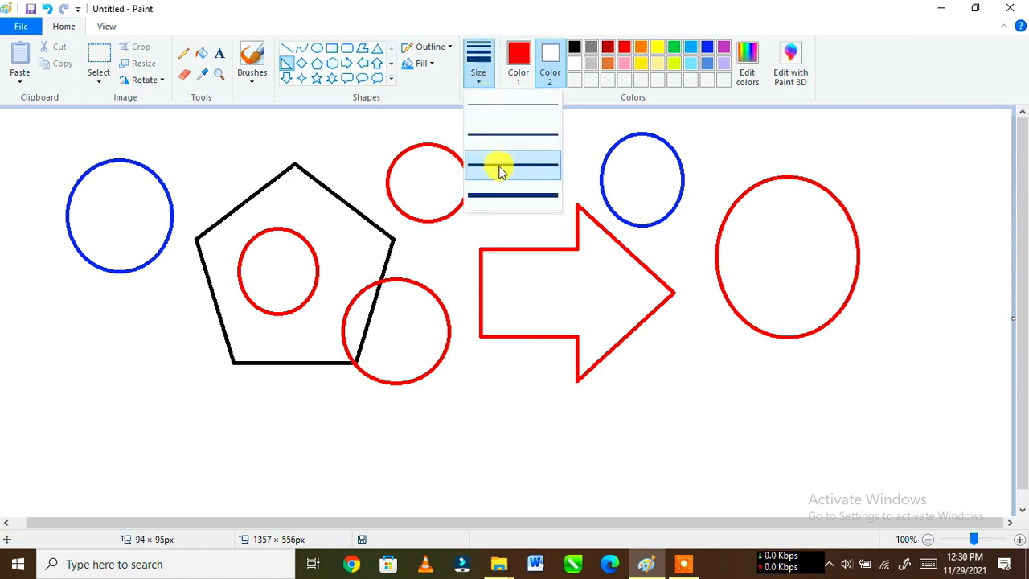
pyautogui.click(496, 196)
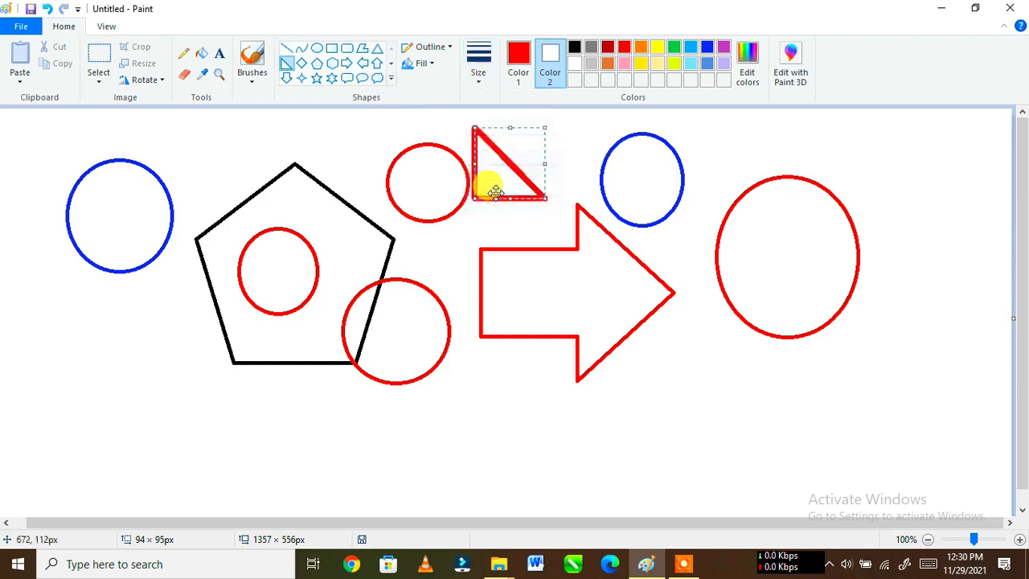
# Step: Draw a red right triangle of about 267 × 253 px over the largest oval and give it the thinnest preset outline
pyautogui.moveTo(707, 143); pyautogui.dragTo(909, 331)
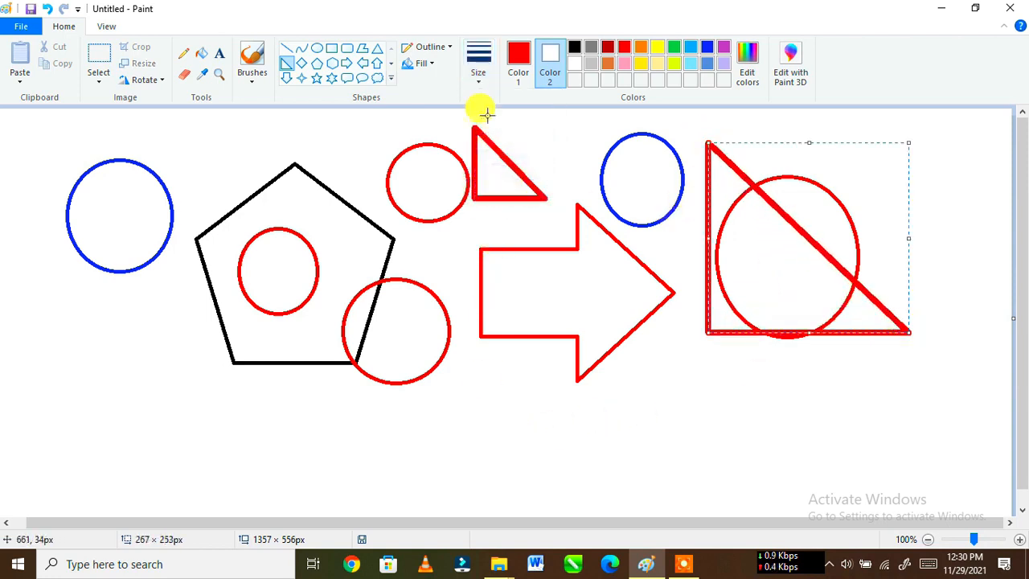
pyautogui.click(480, 80)
pyautogui.click(481, 103)
# Step: Draw a red right triangle of about 376 × 360 px over the pentagon and thicken its outline beyond the presets
pyautogui.click(174, 156)
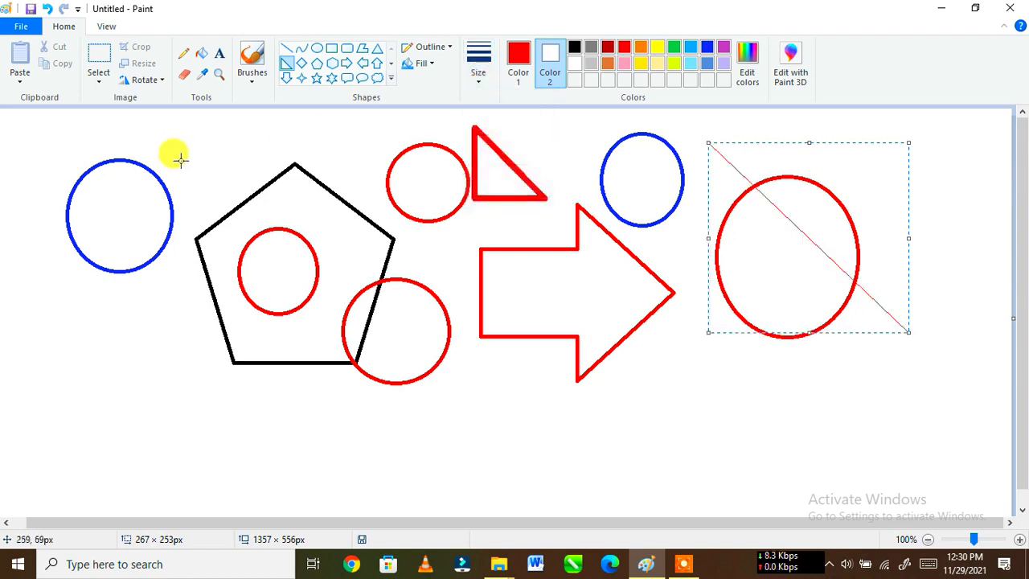
pyautogui.moveTo(184, 153); pyautogui.dragTo(453, 416)
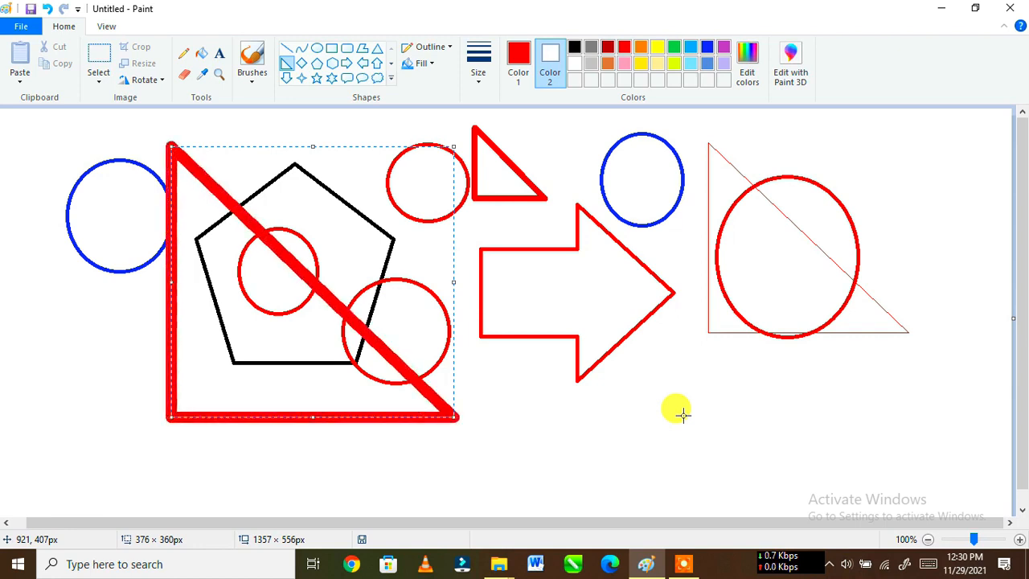
pyautogui.hotkey('ctrl', '+')
pyautogui.hotkey('ctrl', '+')
pyautogui.hotkey('ctrl', '+')
pyautogui.hotkey('ctrl', '+')
pyautogui.hotkey('ctrl', '+')
pyautogui.hotkey('ctrl', '+')
pyautogui.hotkey('ctrl', '+')
pyautogui.hotkey('ctrl', '+')
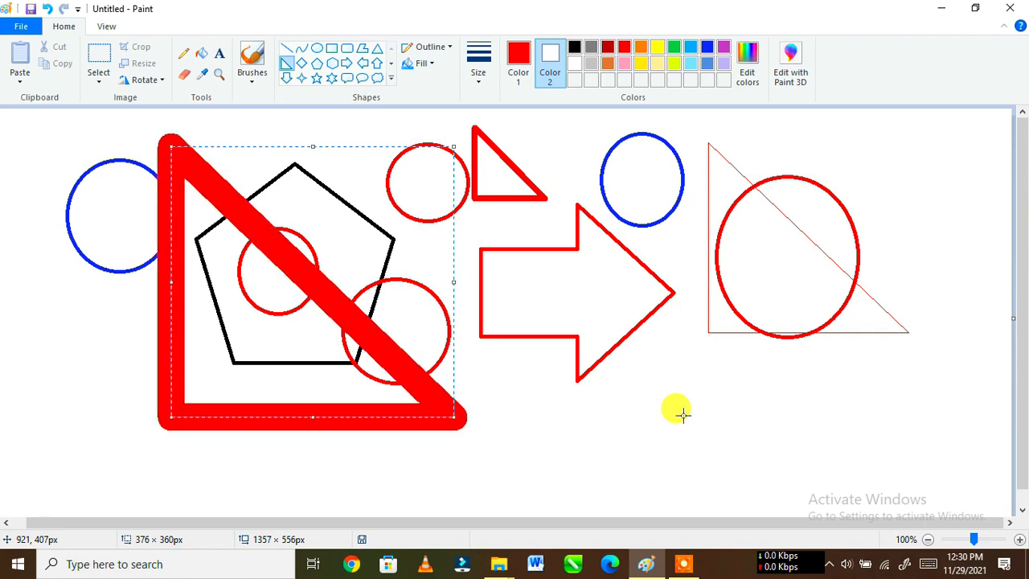
# Step: Vary the outline thickness of the triangle over the pentagon, thinning it step by step and ending with a thick outline
pyautogui.hotkey('ctrl', '-')
pyautogui.hotkey('ctrl', '-')
pyautogui.hotkey('ctrl', '-')
pyautogui.hotkey('ctrl', '-')
pyautogui.hotkey('ctrl', '-')
pyautogui.hotkey('ctrl', '-')
pyautogui.hotkey('ctrl', '-')
pyautogui.hotkey('ctrl', '-')
pyautogui.hotkey('ctrl', '-')
pyautogui.hotkey('ctrl', '-')
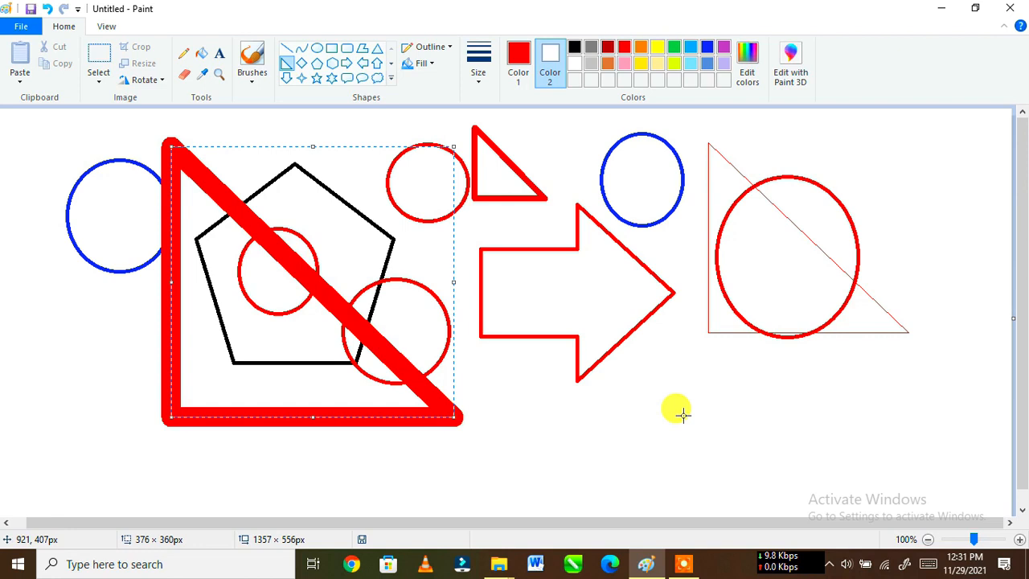
pyautogui.hotkey('ctrl', '-')
pyautogui.hotkey('ctrl', '-')
pyautogui.hotkey('ctrl', '-')
pyautogui.hotkey('ctrl', '-')
pyautogui.hotkey('ctrl', '-')
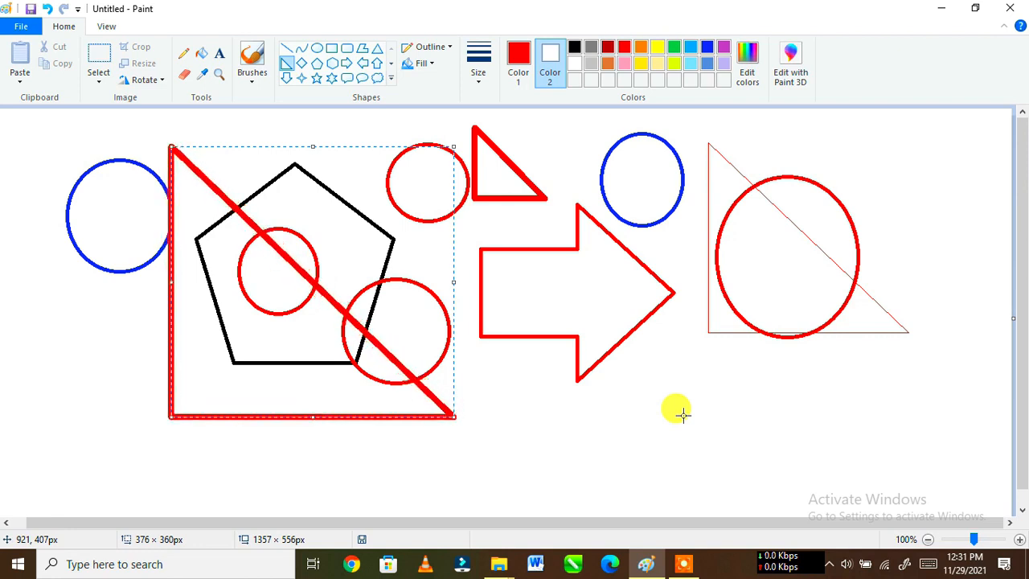
pyautogui.hotkey('ctrl', '+')
pyautogui.hotkey('ctrl', '+')
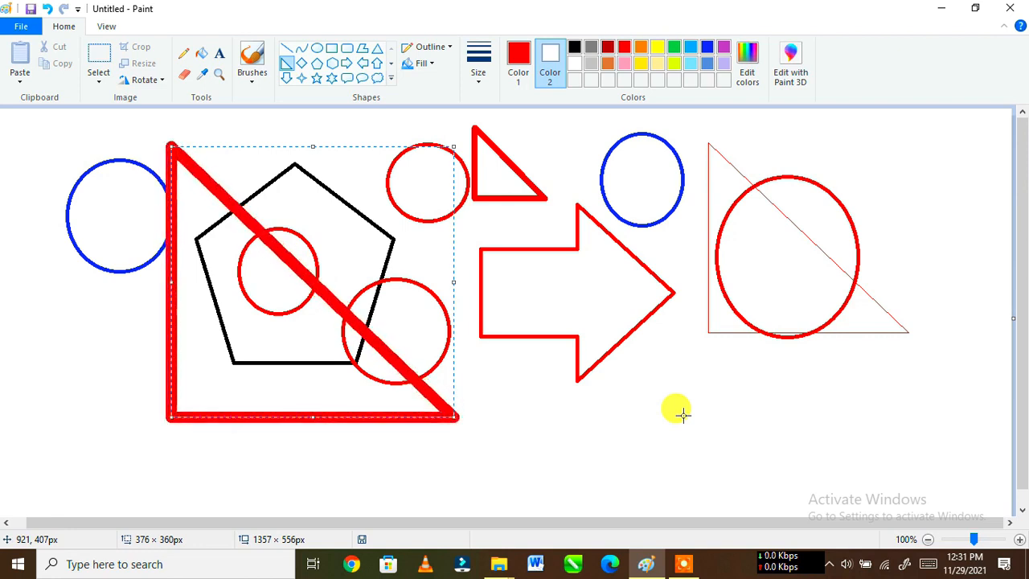
pyautogui.hotkey('ctrl', '+')
pyautogui.hotkey('ctrl', '+')
pyautogui.hotkey('ctrl', '-')
pyautogui.hotkey('ctrl', '-')
pyautogui.hotkey('ctrl', '-')
pyautogui.hotkey('ctrl', '-')
pyautogui.hotkey('ctrl', '-')
pyautogui.hotkey('ctrl', '-')
pyautogui.hotkey('ctrl', '-')
pyautogui.hotkey('ctrl', '-')
pyautogui.hotkey('ctrl', '+')
pyautogui.hotkey('ctrl', '+')
pyautogui.hotkey('ctrl', '+')
pyautogui.hotkey('ctrl', '+')
pyautogui.hotkey('ctrl', '+')
pyautogui.hotkey('ctrl', '+')
pyautogui.hotkey('ctrl', '+')
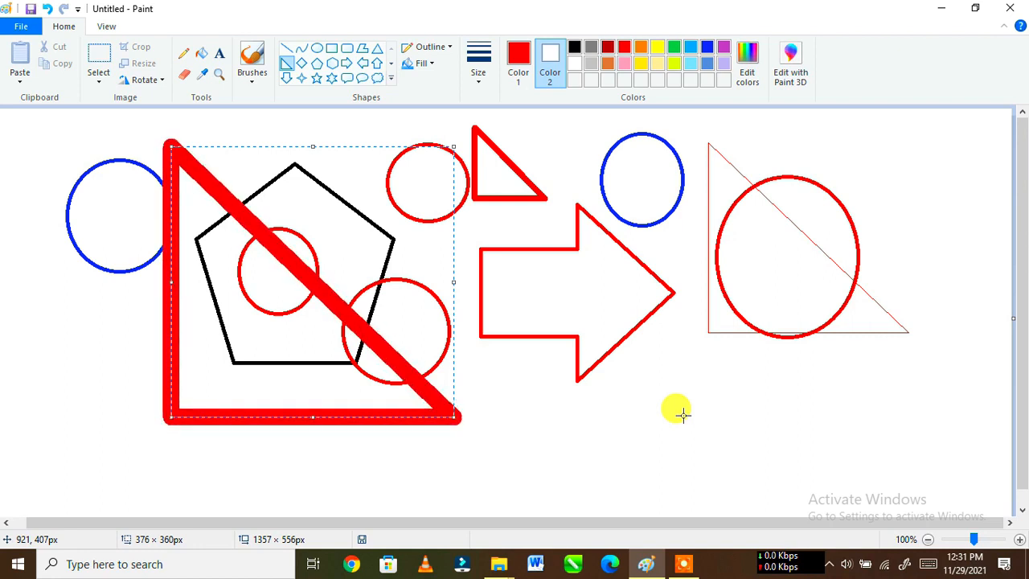
# Step: Draw two red right triangles of about 164 × 148 px and 180 × 140 px below the arrow, using the second-thinnest preset outline
pyautogui.click(478, 84)
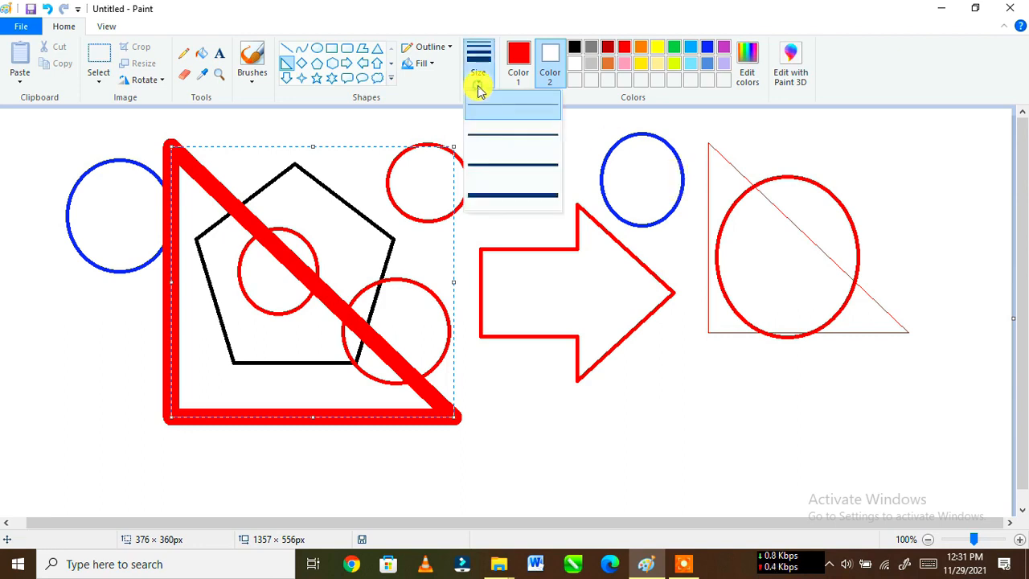
pyautogui.click(488, 135)
pyautogui.moveTo(520, 377); pyautogui.dragTo(647, 492)
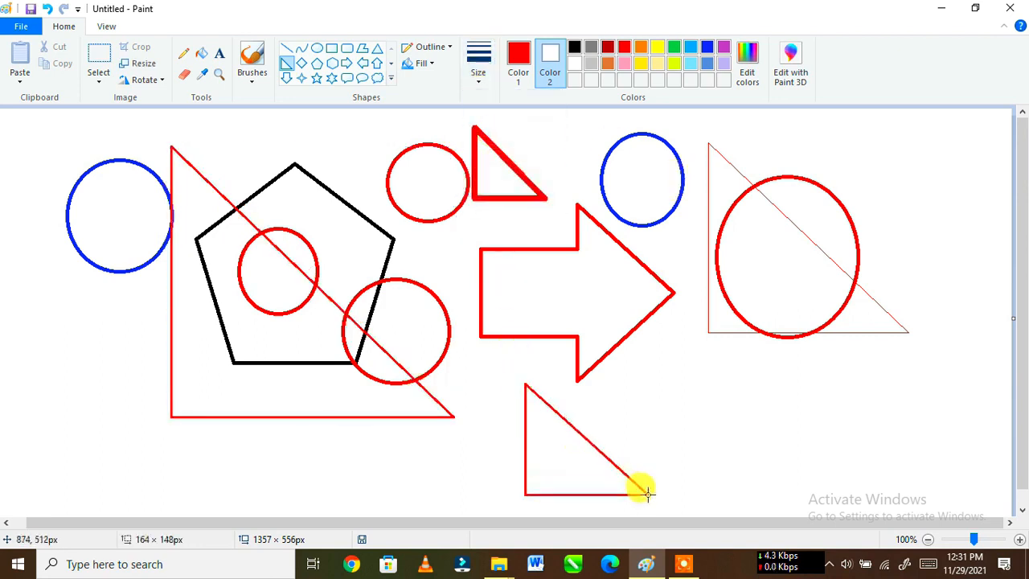
pyautogui.moveTo(795, 465); pyautogui.dragTo(660, 361)
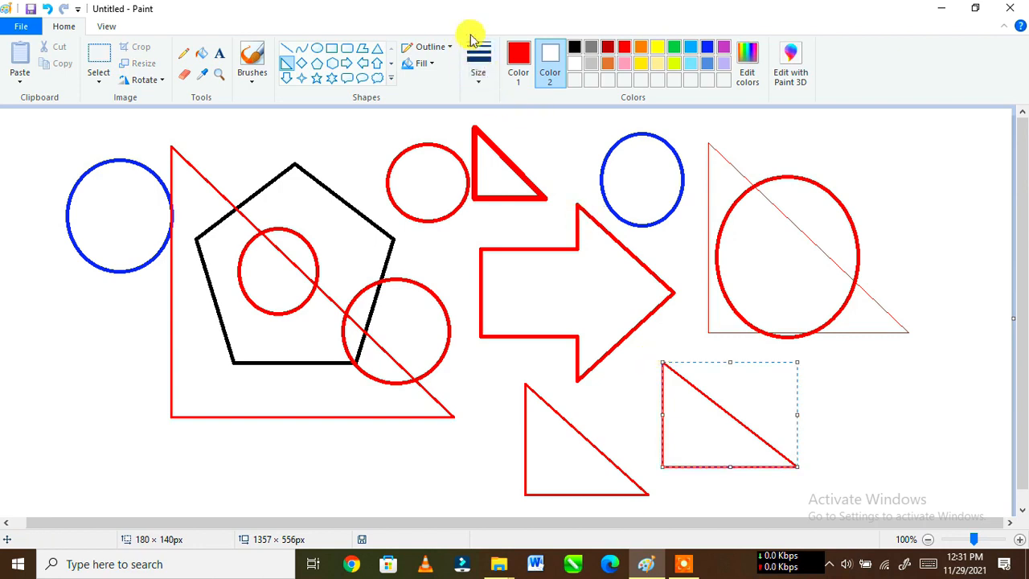
# Step: Draw a five-point star of about 161 × 176 px below the leftmost blue circle, using Color 1 red for the outline
pyautogui.click(526, 74)
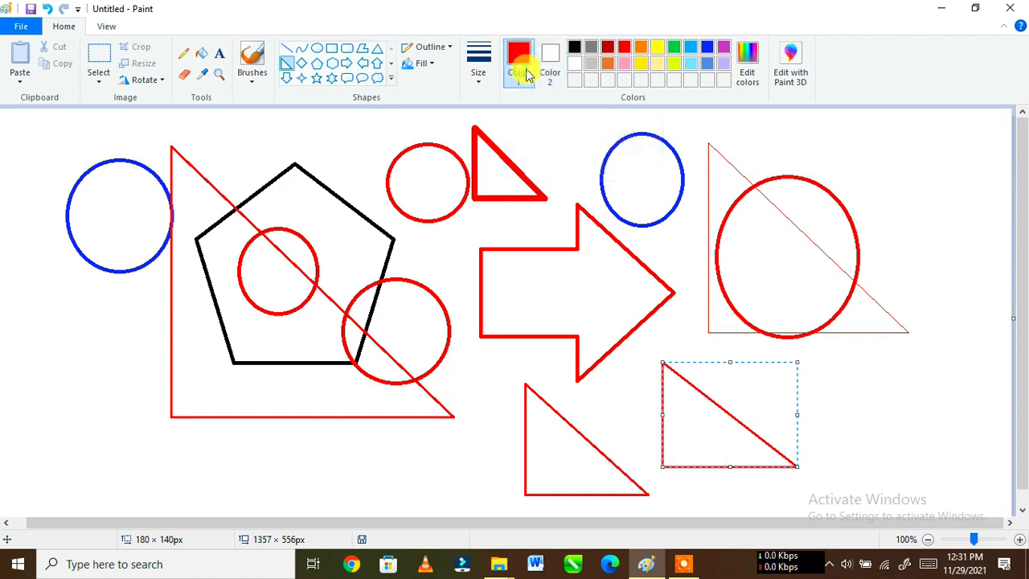
pyautogui.click(550, 69)
pyautogui.click(522, 74)
pyautogui.click(316, 64)
pyautogui.click(317, 78)
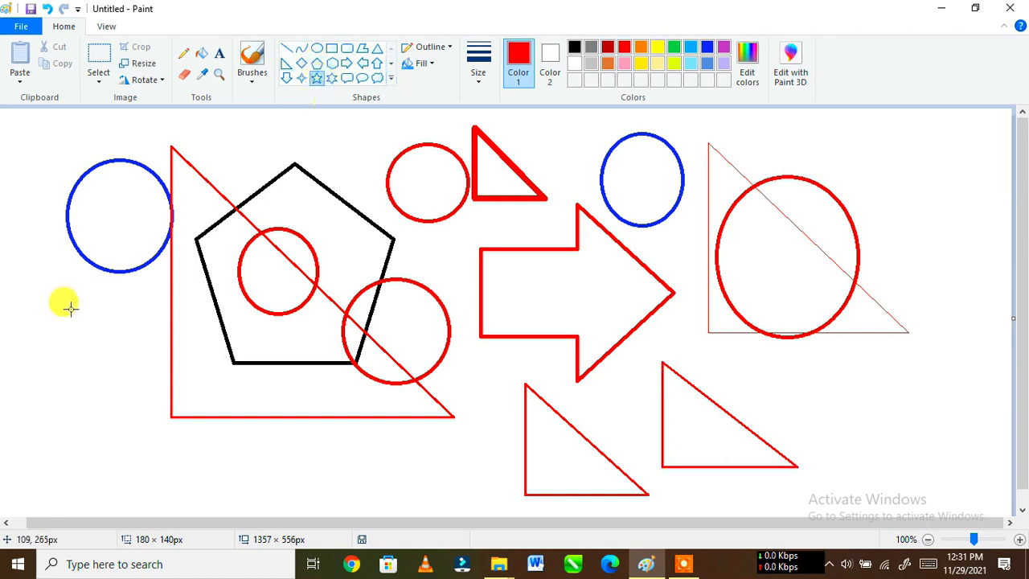
pyautogui.moveTo(38, 294); pyautogui.dragTo(163, 433)
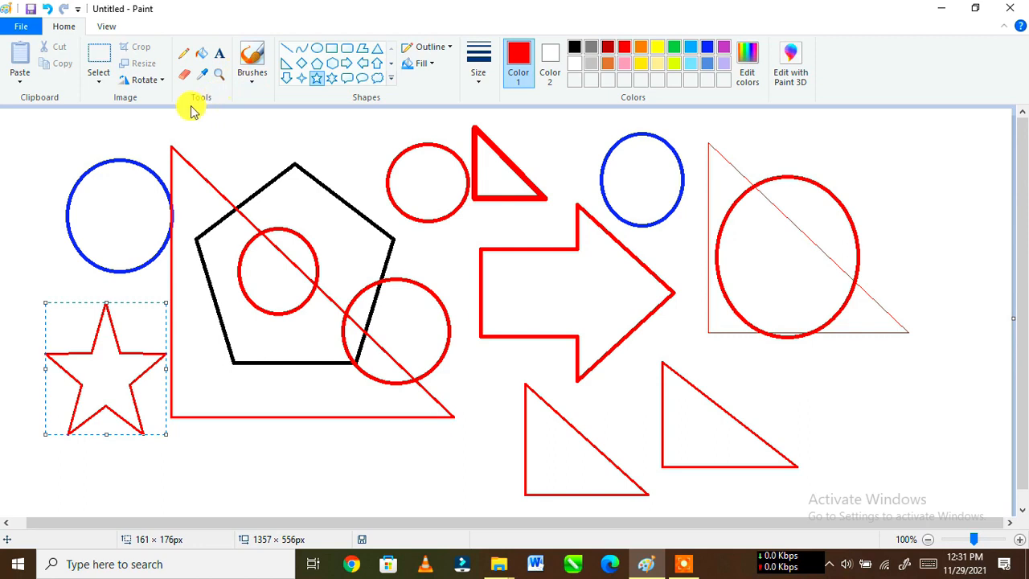
# Step: Fill the blue oval above the arrow, the lower part of the largest red oval and the arrow with green
pyautogui.click(202, 56)
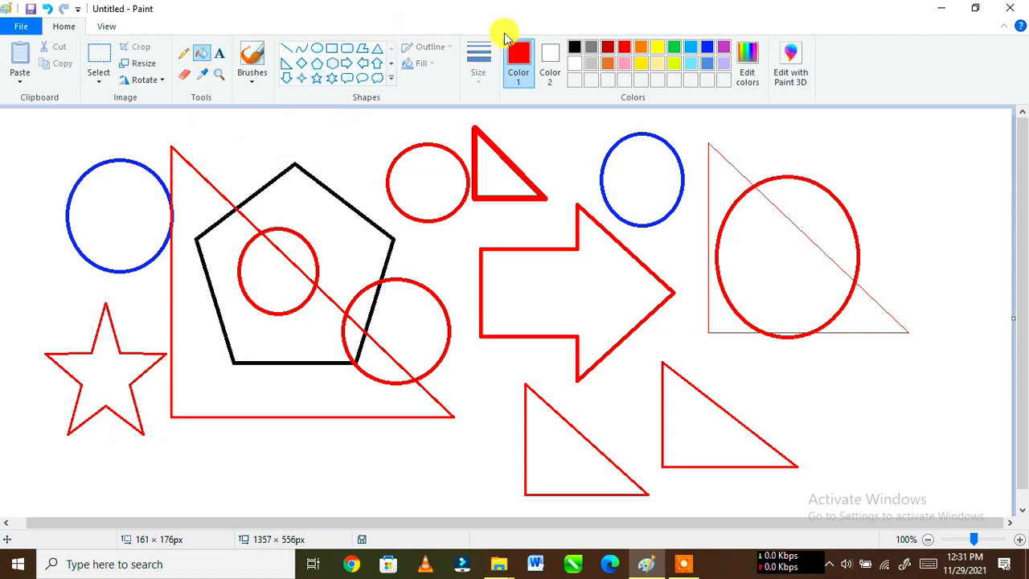
pyautogui.click(673, 48)
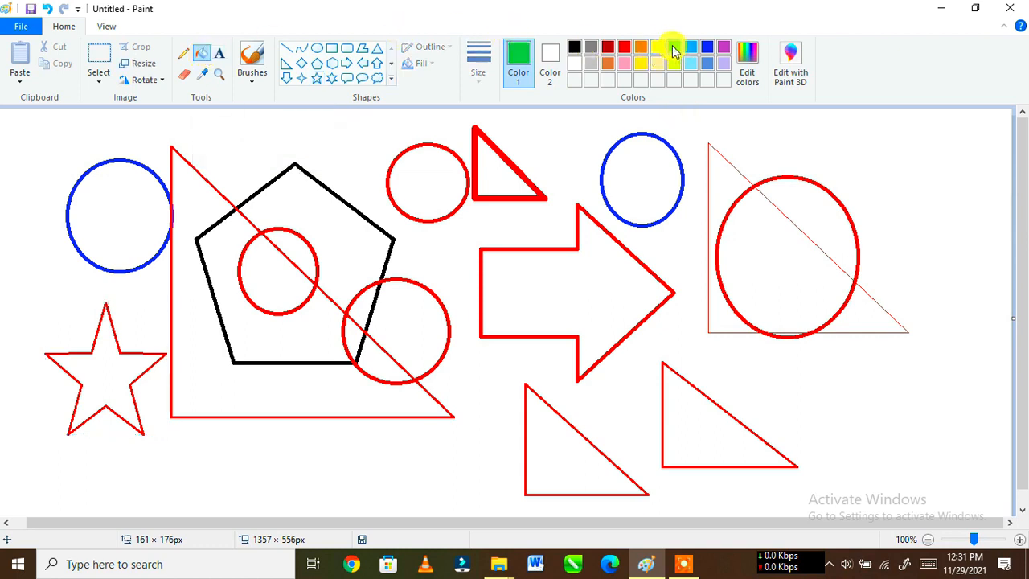
pyautogui.click(648, 161)
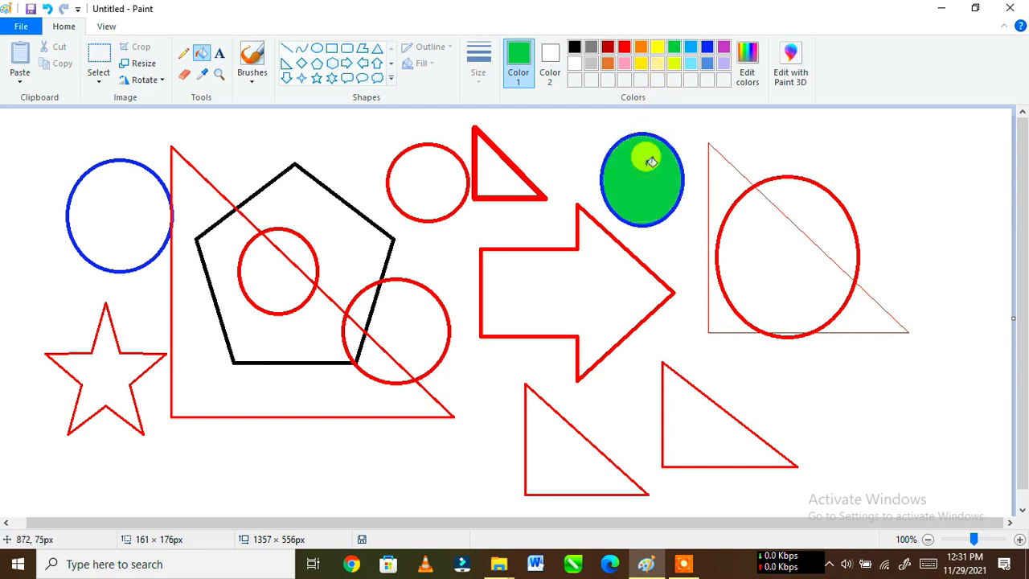
pyautogui.click(761, 224)
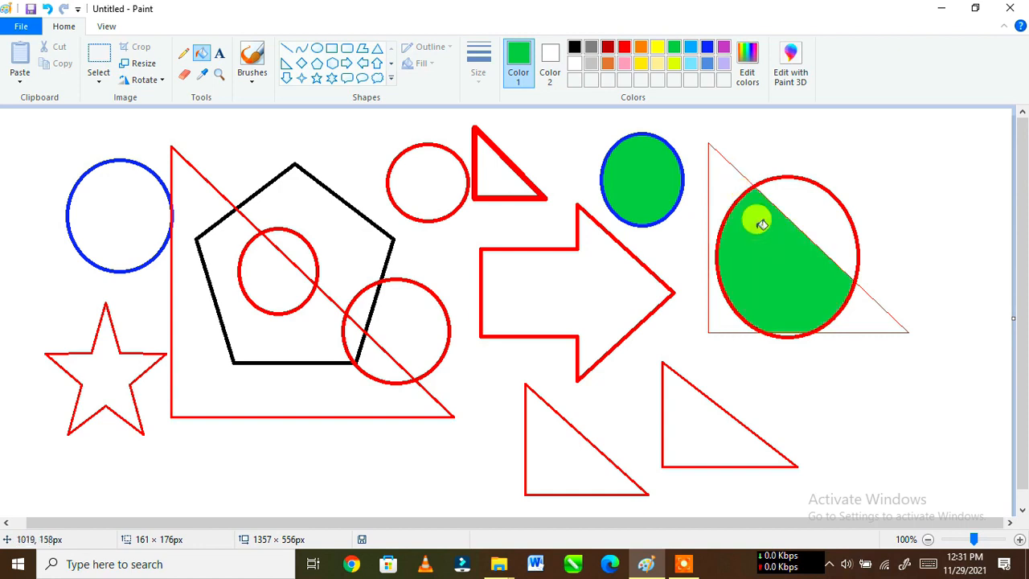
pyautogui.click(537, 289)
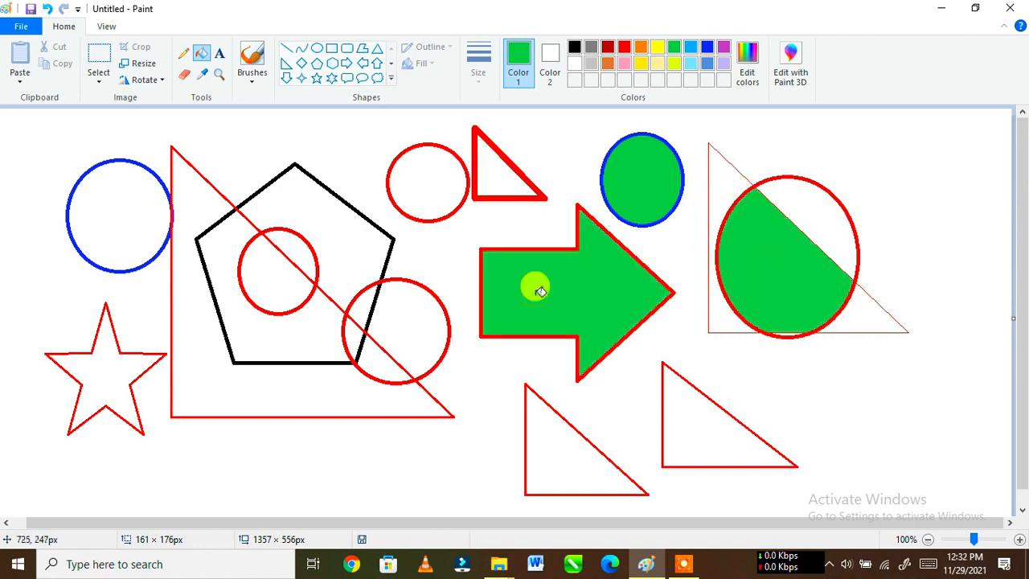
# Step: Fill the red circle beside the thick triangle, the leftmost blue circle, the small inner circle's lower part and the pentagon's upper part with green
pyautogui.click(423, 176)
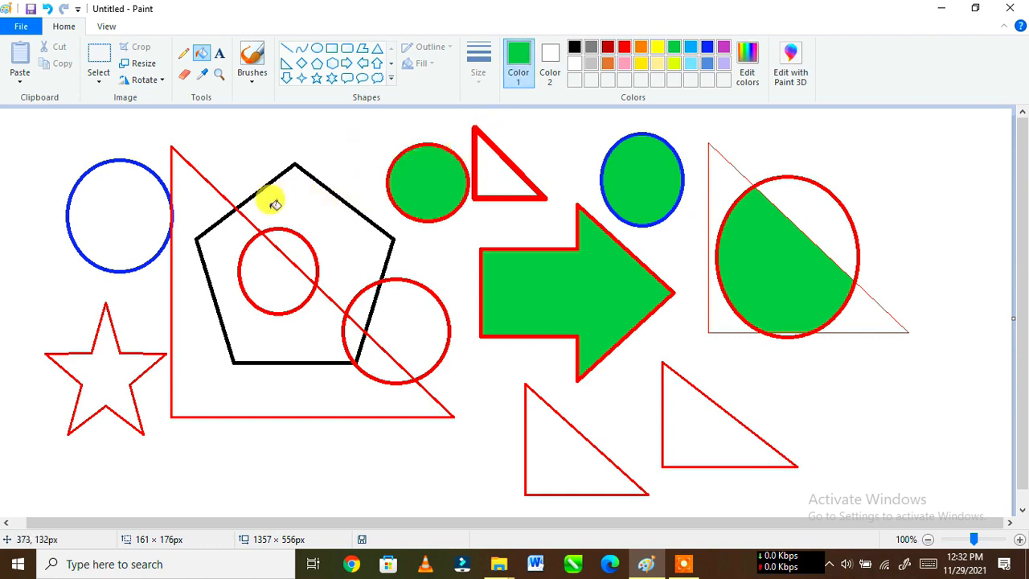
pyautogui.click(130, 197)
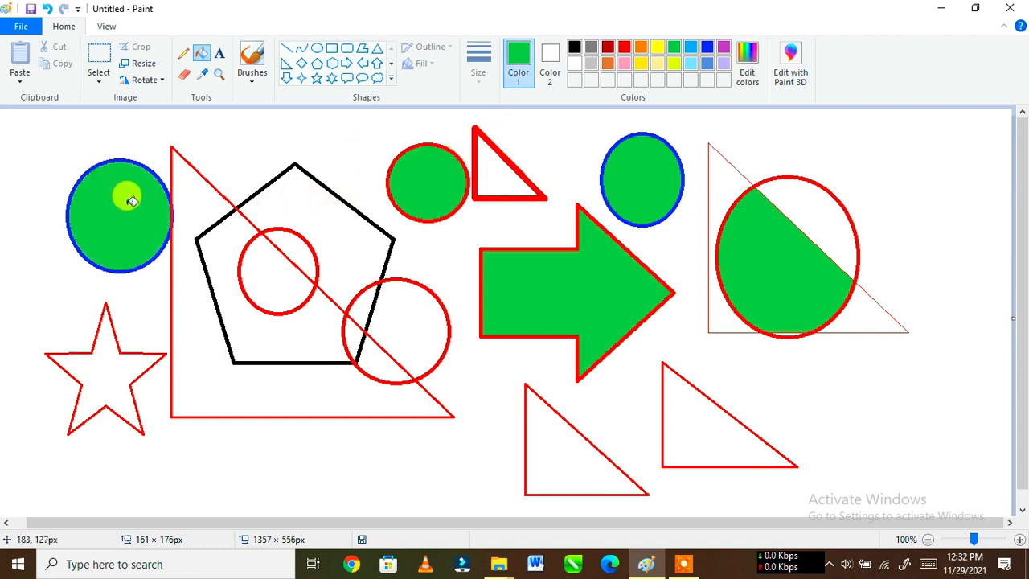
pyautogui.click(263, 259)
pyautogui.click(331, 231)
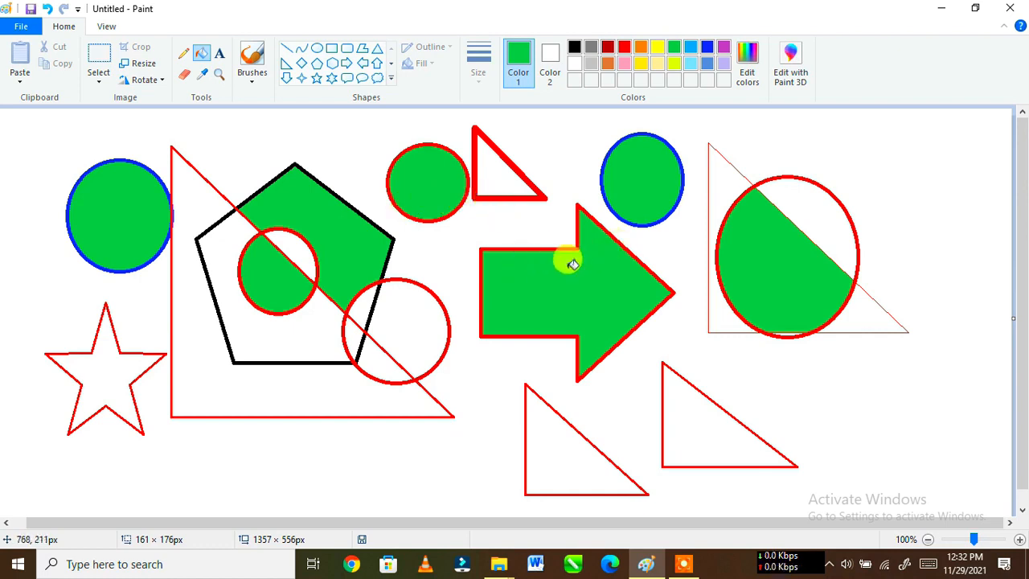
# Step: Sketch a small open green loop with the Pencil below the large triangle and fill from inside it with yellow
pyautogui.click(185, 54)
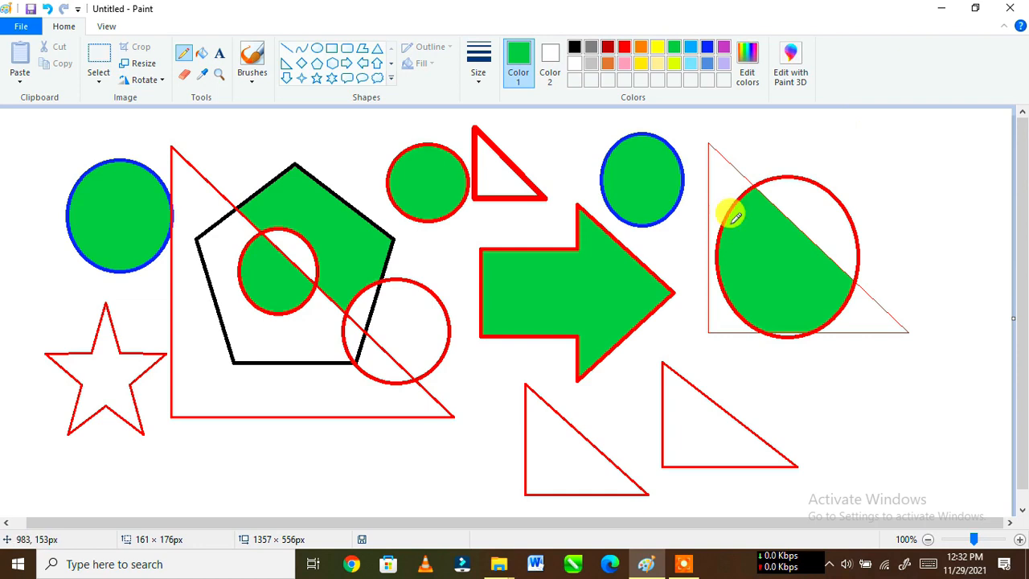
pyautogui.moveTo(298, 431)
pyautogui.mouseDown()
pyautogui.moveTo(300, 477)
pyautogui.moveTo(324, 479)
pyautogui.moveTo(340, 476)
pyautogui.moveTo(322, 438)
pyautogui.mouseUp()
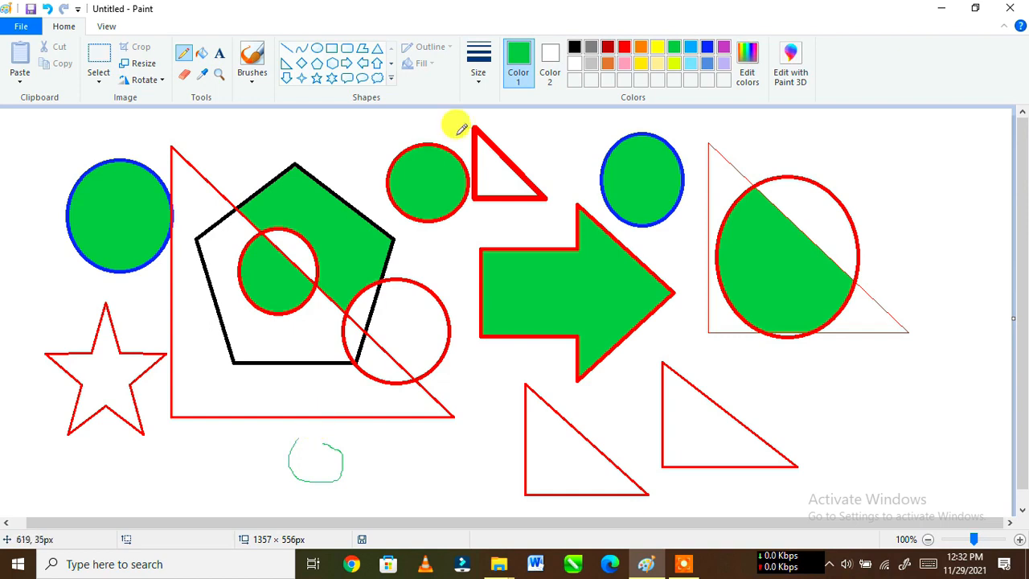
pyautogui.click(200, 55)
pyautogui.click(657, 48)
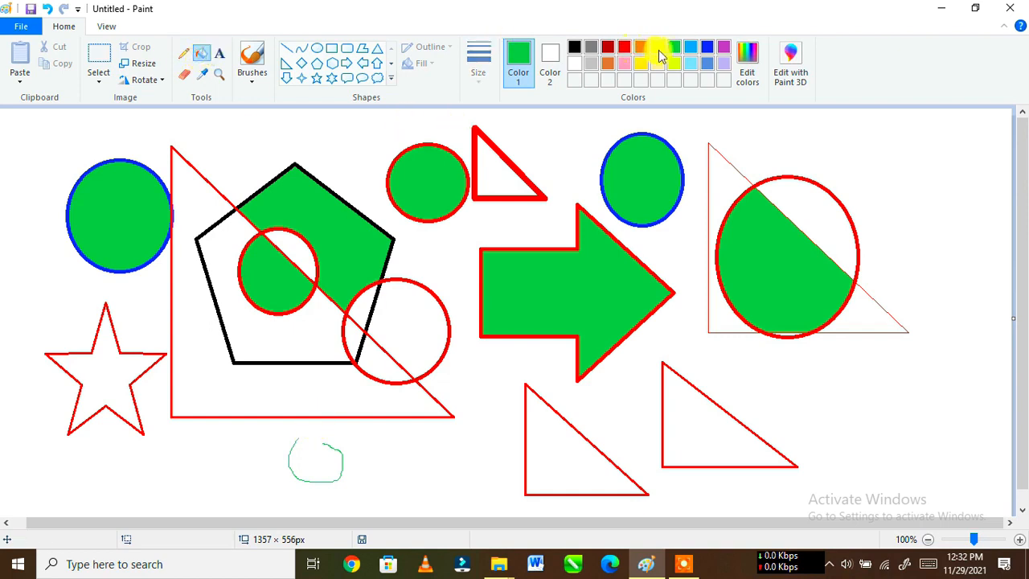
pyautogui.click(315, 455)
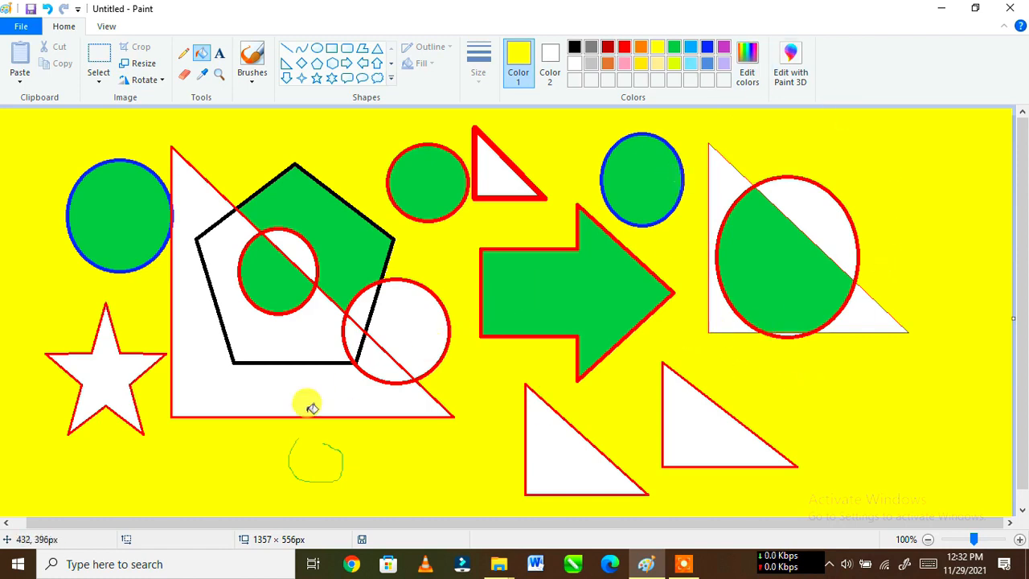
# Step: Fill both parts of the pentagon around its inner circle and the arrow with yellow
pyautogui.click(278, 340)
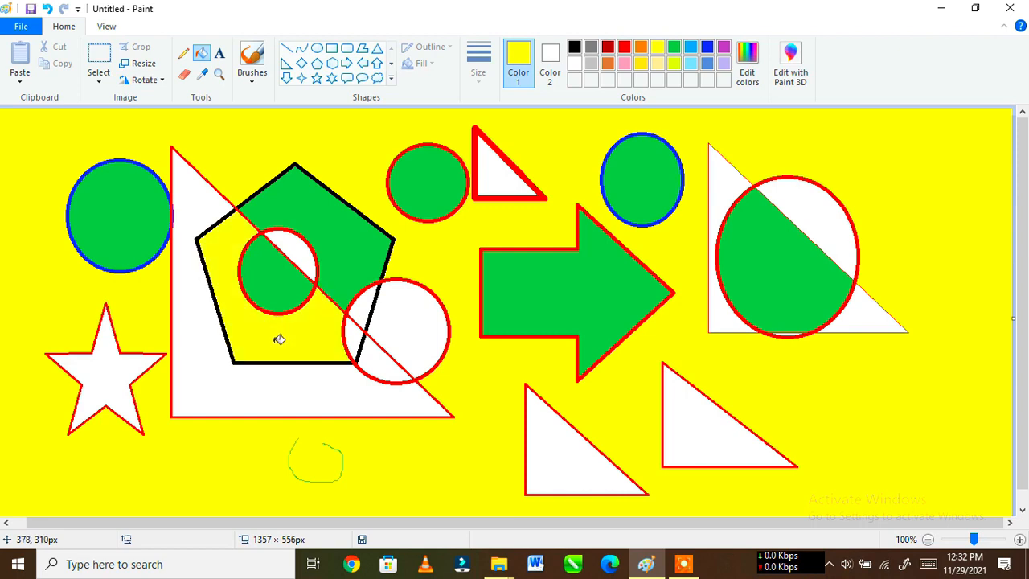
pyautogui.click(322, 226)
pyautogui.click(609, 277)
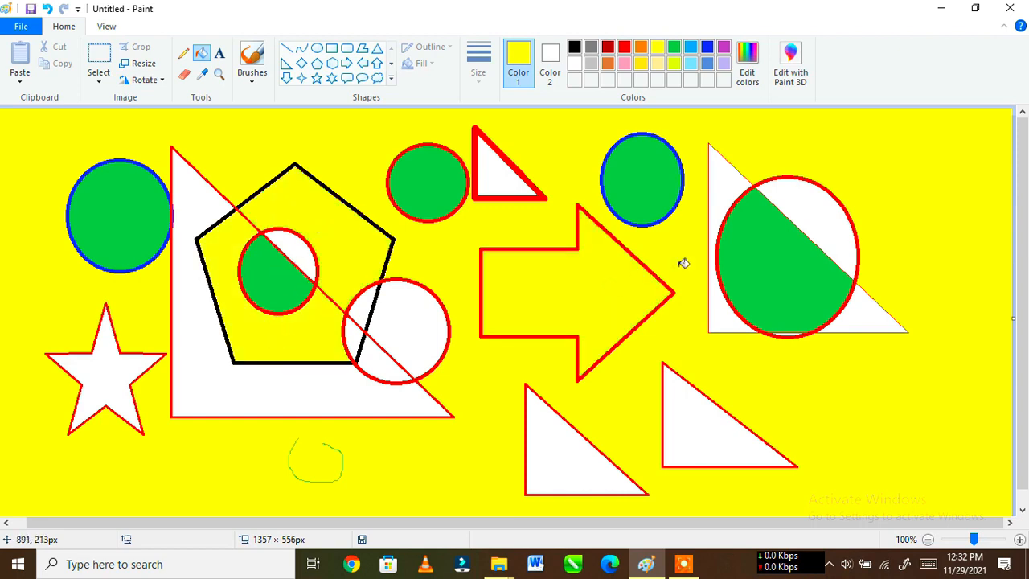
# Step: Recolor the red circle beside the thick triangle, the leftmost circle and the small inner circle's lower part orange, and the arrow light blue
pyautogui.click(641, 48)
pyautogui.click(435, 159)
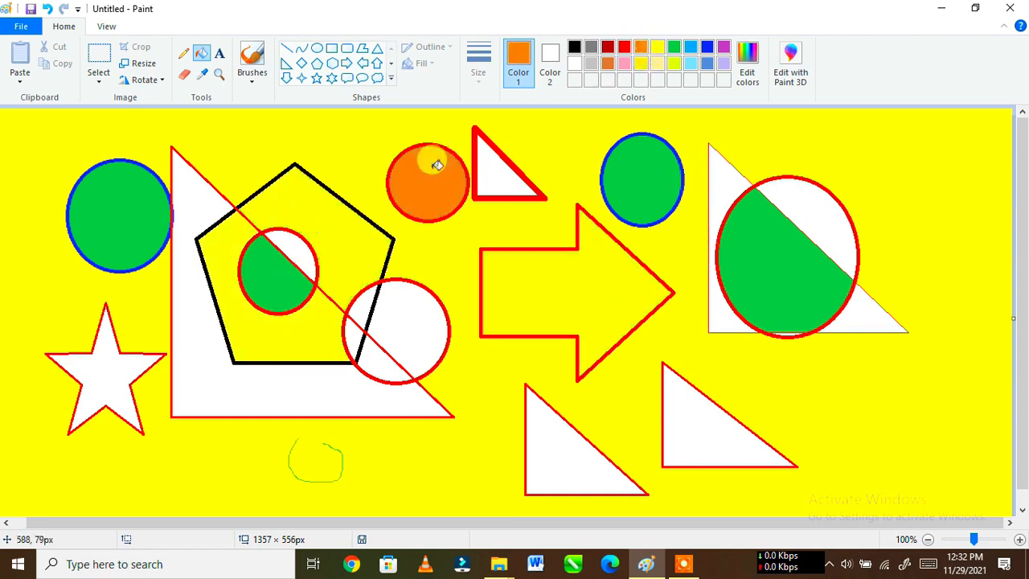
pyautogui.click(107, 226)
pyautogui.click(269, 273)
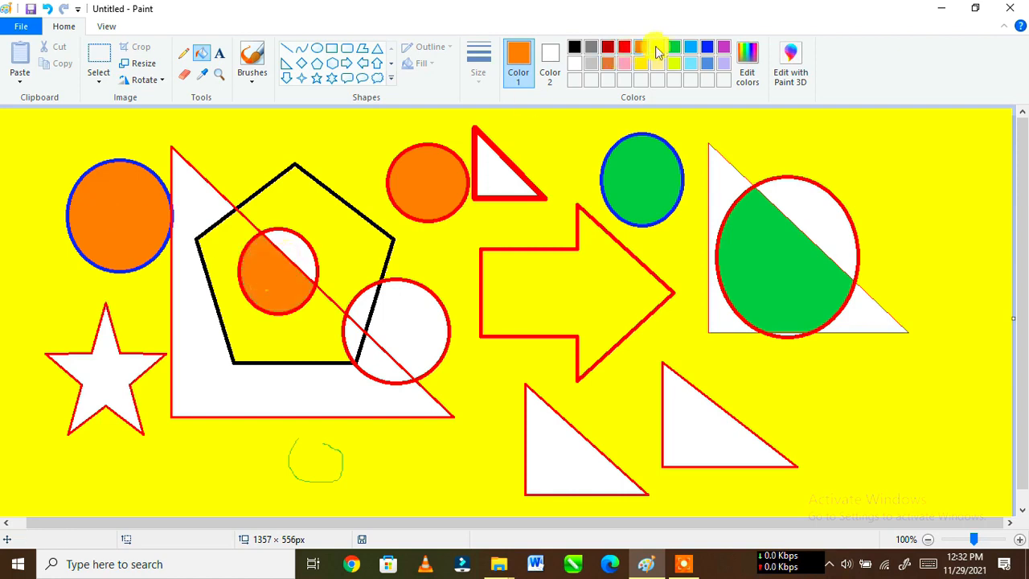
pyautogui.click(692, 48)
pyautogui.click(567, 292)
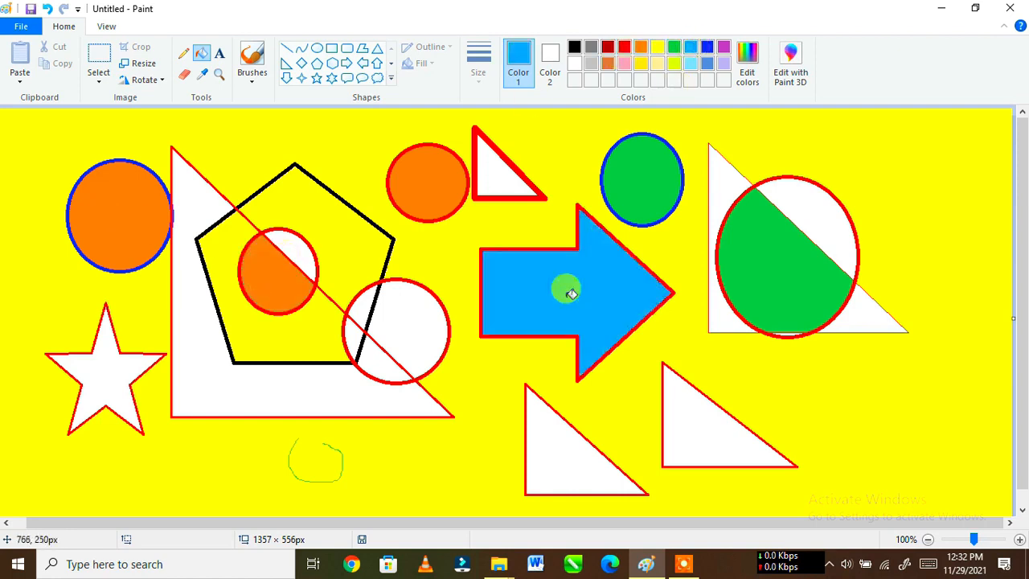
# Step: Scribble with the Pencil above the pentagon, and use an enlarged Eraser to wipe out the pentagon, nearby circles and most of the arrow
pyautogui.click(183, 54)
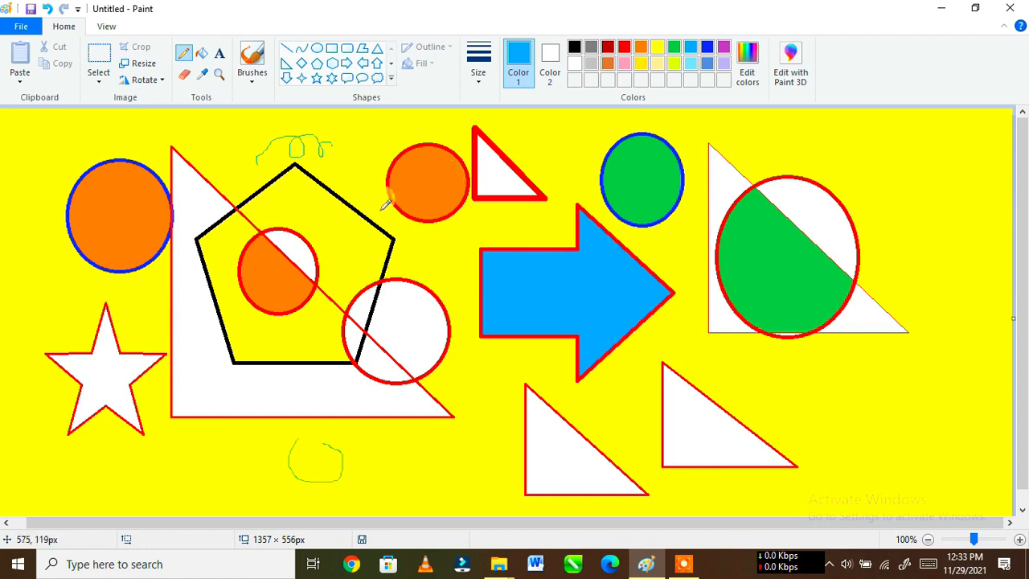
pyautogui.click(184, 75)
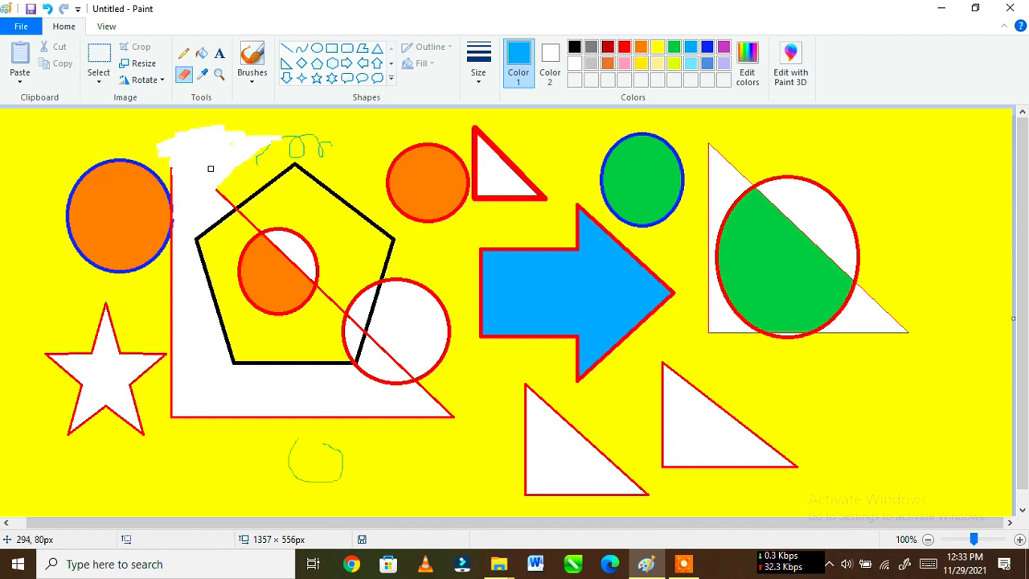
pyautogui.hotkey('ctrl', '+')
pyautogui.hotkey('ctrl', '+')
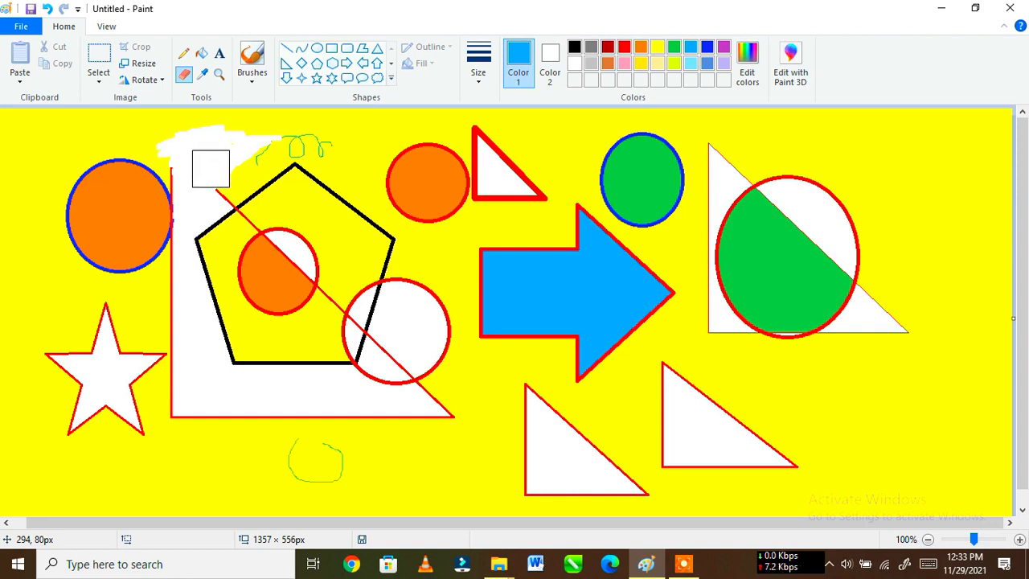
pyautogui.moveTo(210, 168)
pyautogui.mouseDown()
pyautogui.moveTo(346, 141)
pyautogui.moveTo(534, 148)
pyautogui.moveTo(218, 183)
pyautogui.moveTo(465, 159)
pyautogui.moveTo(522, 172)
pyautogui.moveTo(343, 187)
pyautogui.moveTo(223, 217)
pyautogui.moveTo(545, 184)
pyautogui.moveTo(486, 219)
pyautogui.moveTo(209, 236)
pyautogui.moveTo(499, 243)
pyautogui.moveTo(567, 220)
pyautogui.moveTo(345, 264)
pyautogui.moveTo(204, 271)
pyautogui.moveTo(264, 284)
pyautogui.moveTo(488, 289)
pyautogui.moveTo(289, 333)
pyautogui.moveTo(210, 326)
pyautogui.moveTo(394, 302)
pyautogui.moveTo(254, 330)
pyautogui.moveTo(255, 351)
pyautogui.moveTo(329, 349)
pyautogui.moveTo(318, 338)
pyautogui.moveTo(392, 364)
pyautogui.moveTo(495, 347)
pyautogui.moveTo(457, 333)
pyautogui.moveTo(406, 418)
pyautogui.moveTo(435, 416)
pyautogui.moveTo(547, 248)
pyautogui.moveTo(436, 394)
pyautogui.moveTo(426, 432)
pyautogui.moveTo(584, 236)
pyautogui.moveTo(662, 205)
pyautogui.moveTo(481, 317)
pyautogui.moveTo(439, 259)
pyautogui.moveTo(651, 162)
pyautogui.moveTo(459, 205)
pyautogui.moveTo(637, 141)
pyautogui.moveTo(632, 125)
pyautogui.moveTo(464, 159)
pyautogui.moveTo(582, 127)
pyautogui.moveTo(412, 146)
pyautogui.moveTo(493, 125)
pyautogui.moveTo(305, 138)
pyautogui.moveTo(403, 104)
pyautogui.moveTo(249, 109)
pyautogui.moveTo(201, 132)
pyautogui.moveTo(268, 128)
pyautogui.moveTo(199, 122)
pyautogui.moveTo(140, 137)
pyautogui.moveTo(151, 169)
pyautogui.moveTo(172, 175)
pyautogui.moveTo(134, 148)
pyautogui.moveTo(58, 263)
pyautogui.moveTo(174, 213)
pyautogui.moveTo(112, 234)
pyautogui.mouseUp()
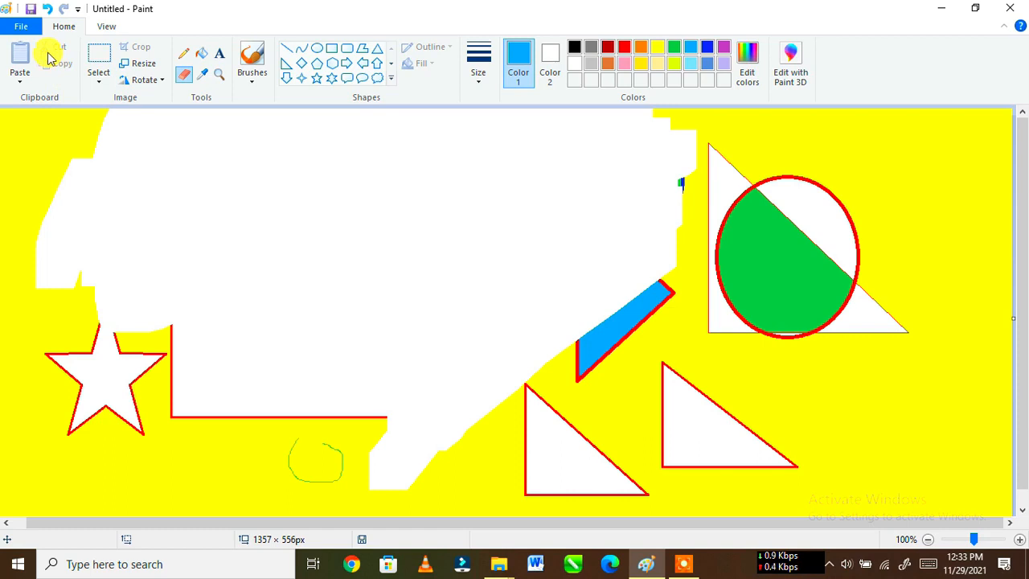
# Step: Start a new blank picture without saving the changes to the current drawing
pyautogui.click(20, 29)
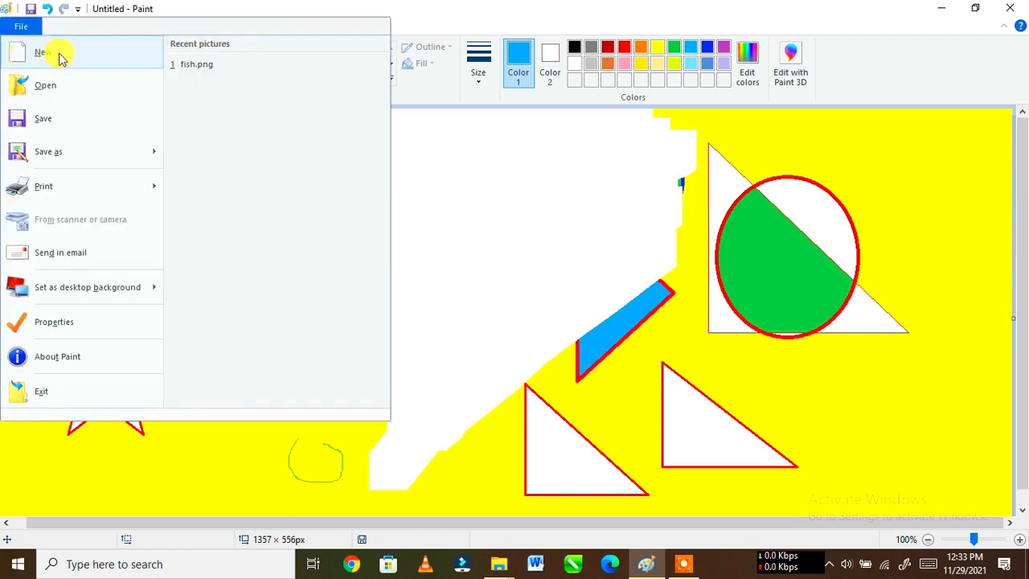
pyautogui.click(37, 54)
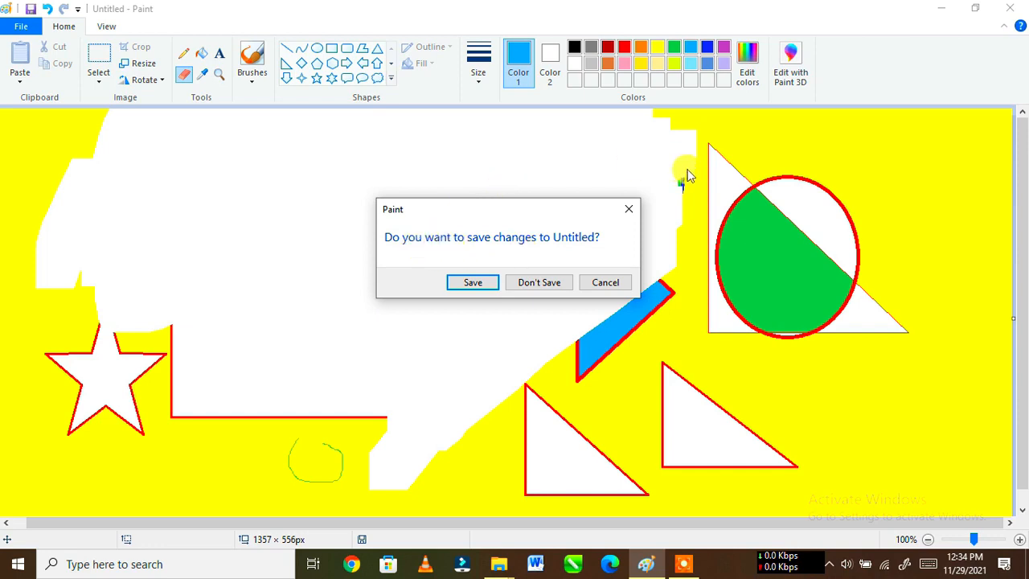
pyautogui.click(538, 287)
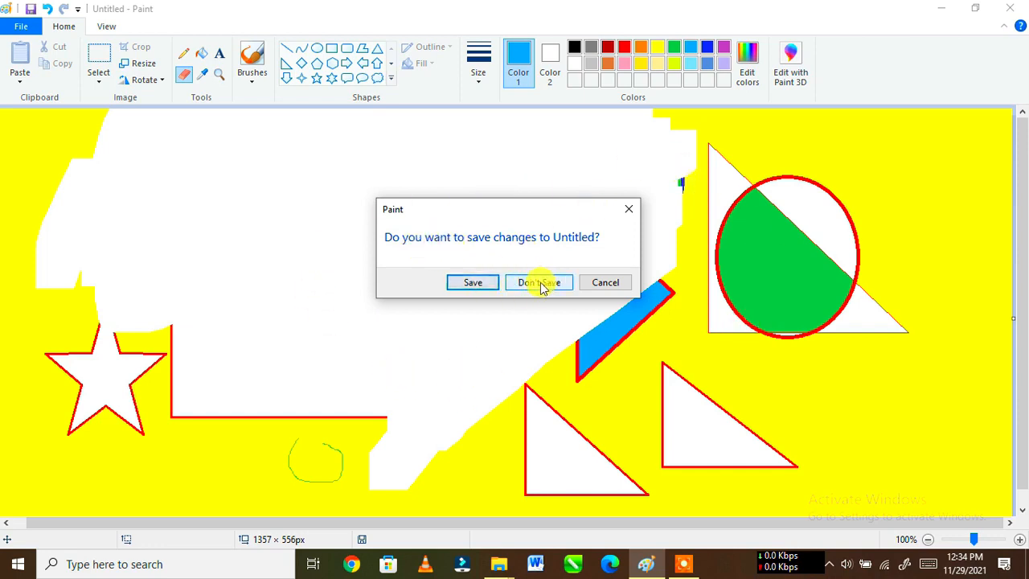
pyautogui.click(540, 287)
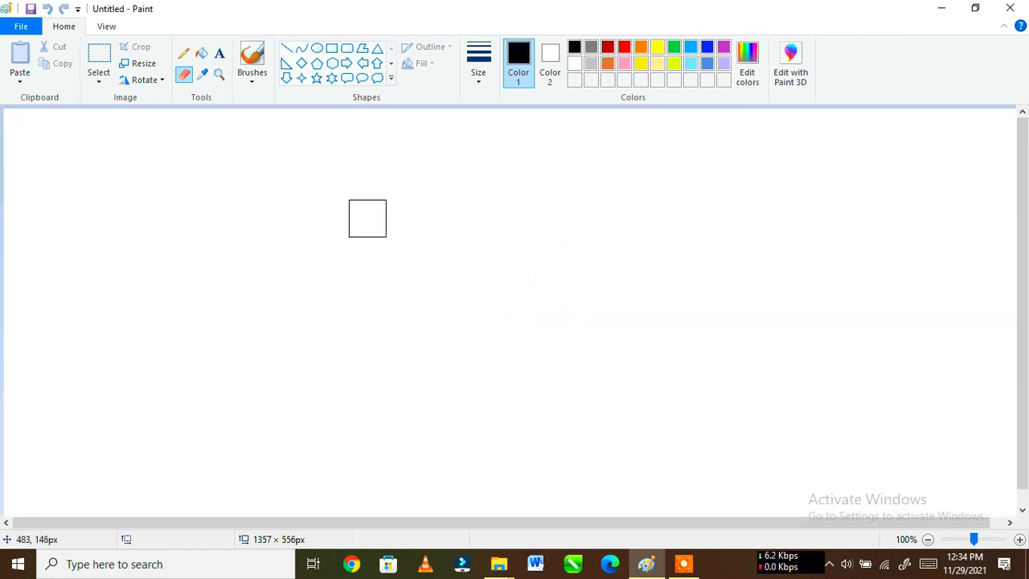
# Step: Draw freehand Pencil lines on the blank canvas: a thin, a very thick and a medium black wavy line, and an orange one
pyautogui.click(184, 55)
pyautogui.moveTo(226, 164)
pyautogui.mouseDown()
pyautogui.moveTo(254, 151)
pyautogui.moveTo(291, 212)
pyautogui.moveTo(337, 157)
pyautogui.moveTo(352, 196)
pyautogui.mouseUp()
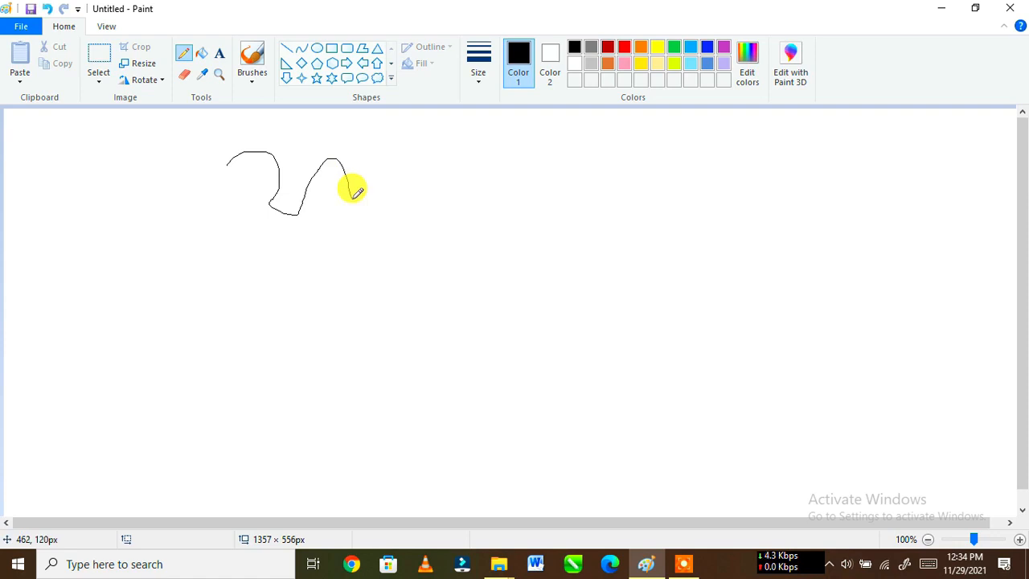
pyautogui.moveTo(346, 240)
pyautogui.mouseDown()
pyautogui.moveTo(394, 177)
pyautogui.moveTo(462, 212)
pyautogui.moveTo(544, 169)
pyautogui.moveTo(564, 205)
pyautogui.moveTo(560, 316)
pyautogui.moveTo(656, 258)
pyautogui.moveTo(696, 254)
pyautogui.mouseUp()
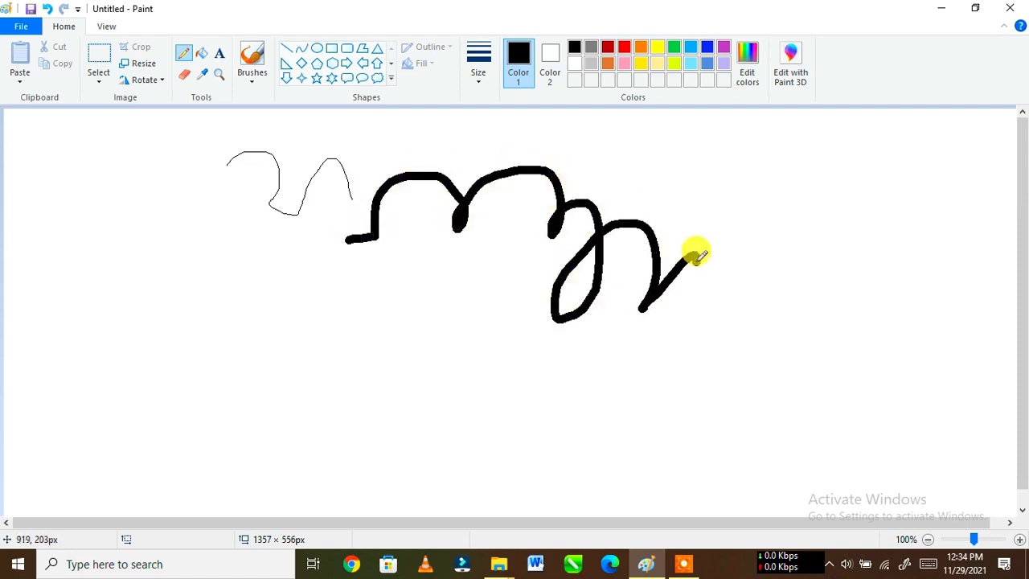
pyautogui.moveTo(309, 337); pyautogui.dragTo(469, 277)
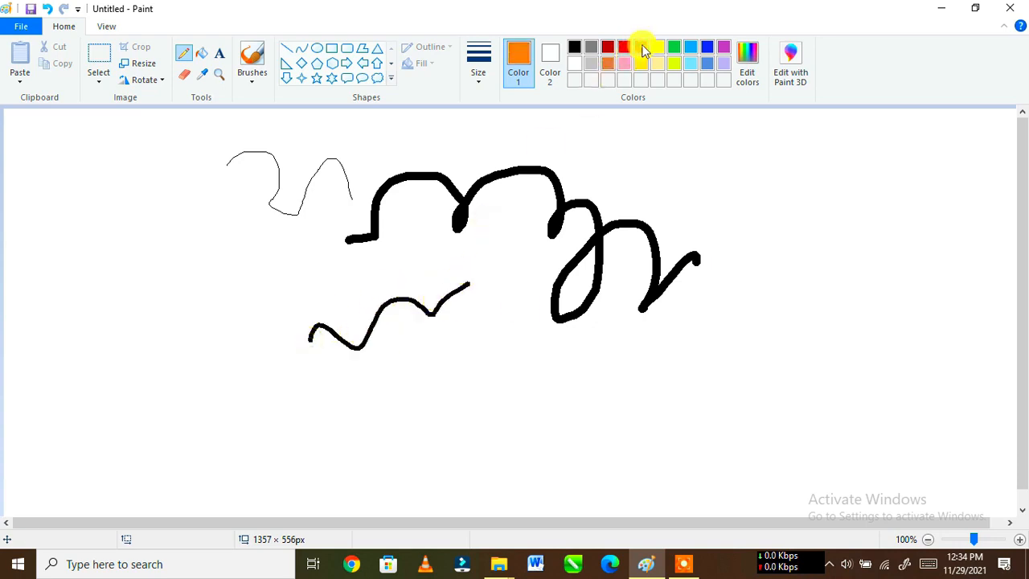
pyautogui.moveTo(624, 126)
pyautogui.mouseDown()
pyautogui.moveTo(718, 130)
pyautogui.moveTo(760, 184)
pyautogui.moveTo(801, 196)
pyautogui.mouseUp()
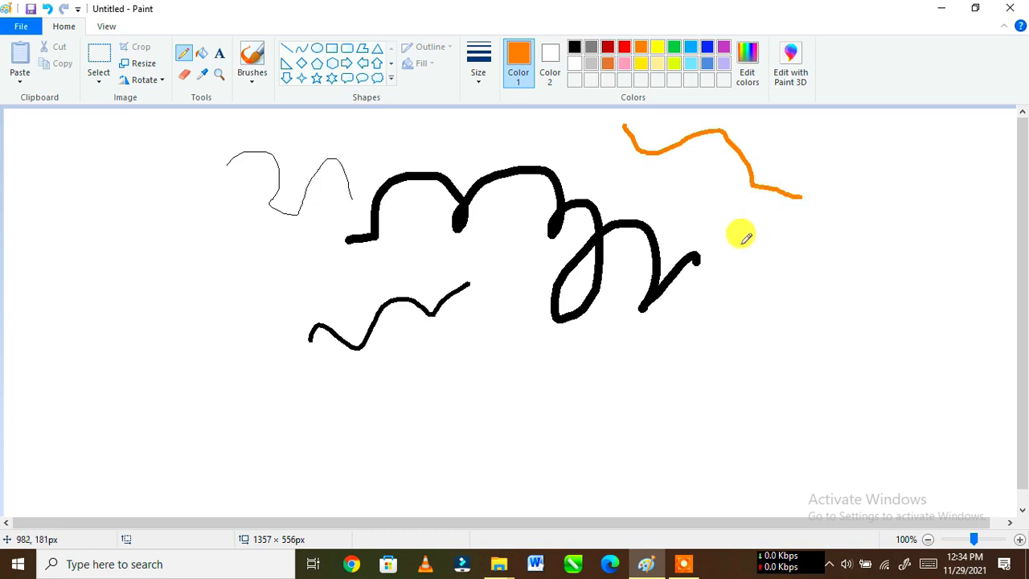
# Step: Draw a second orange wavy line below the first, and an orange-outlined oval about 213 × 234 px below the thin black line's left side
pyautogui.moveTo(742, 241)
pyautogui.mouseDown()
pyautogui.moveTo(698, 198)
pyautogui.moveTo(635, 192)
pyautogui.moveTo(614, 172)
pyautogui.mouseUp()
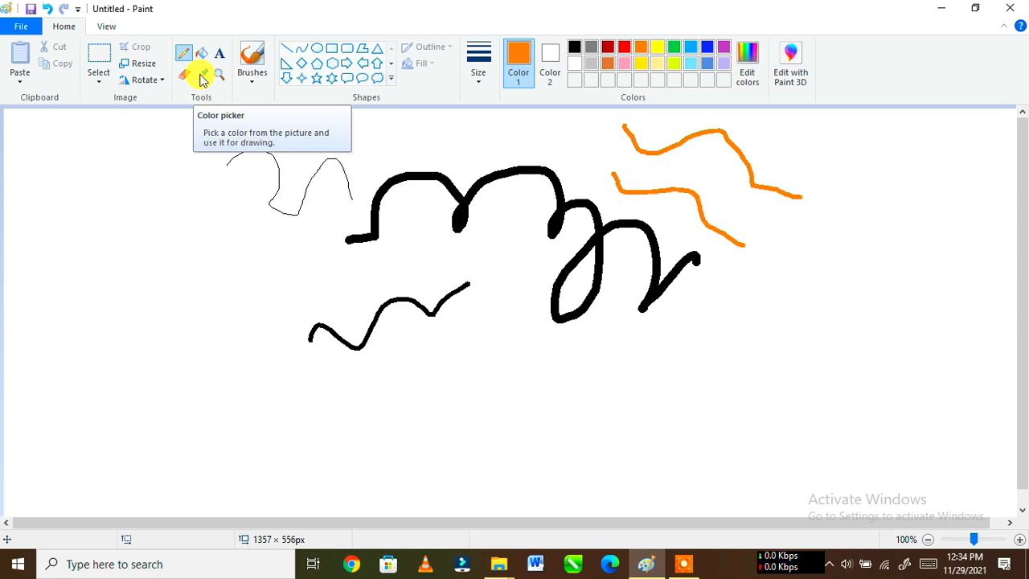
pyautogui.click(317, 46)
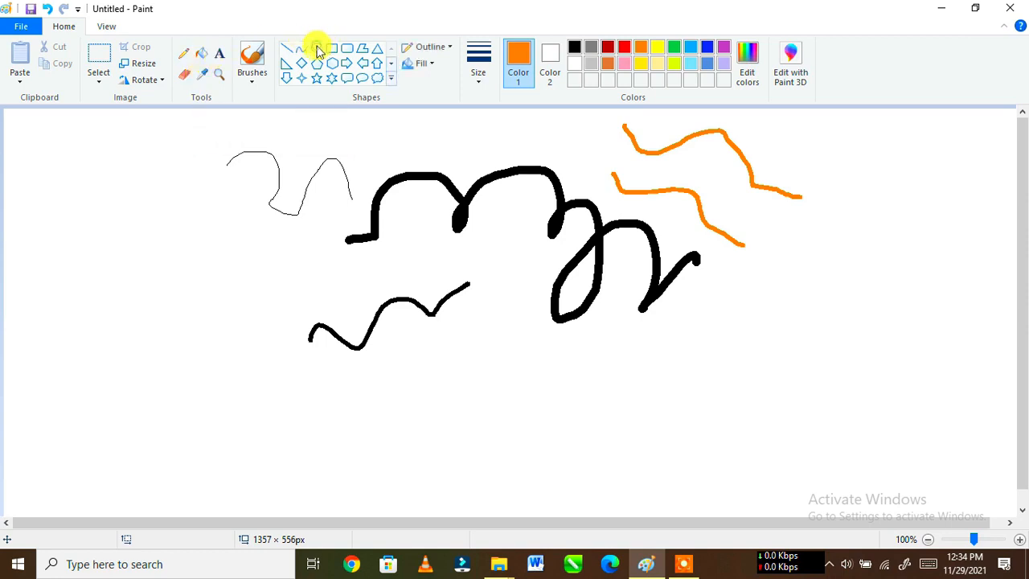
pyautogui.moveTo(72, 187); pyautogui.dragTo(232, 364)
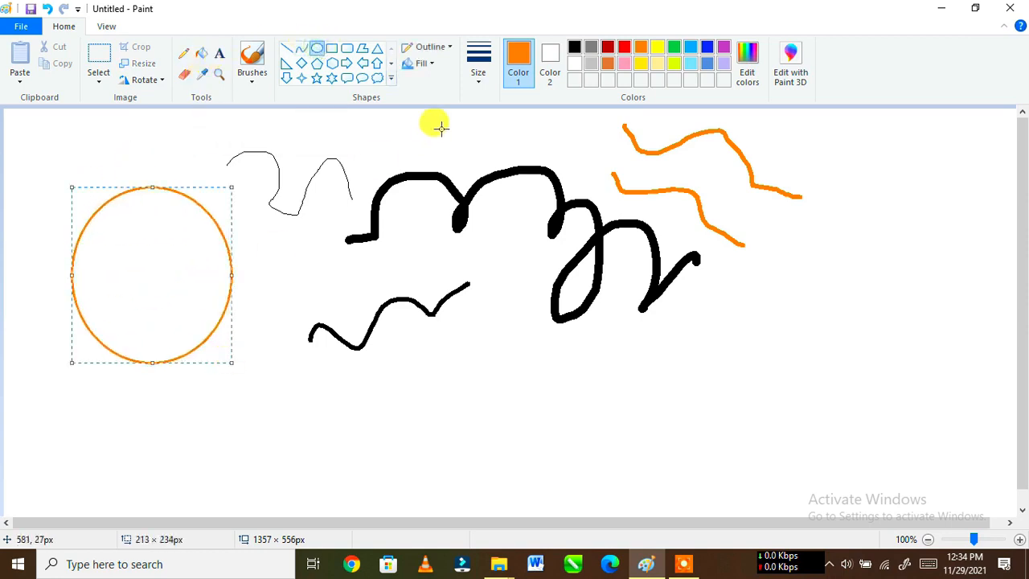
# Step: Fill the orange-outlined oval with lime
pyautogui.click(202, 54)
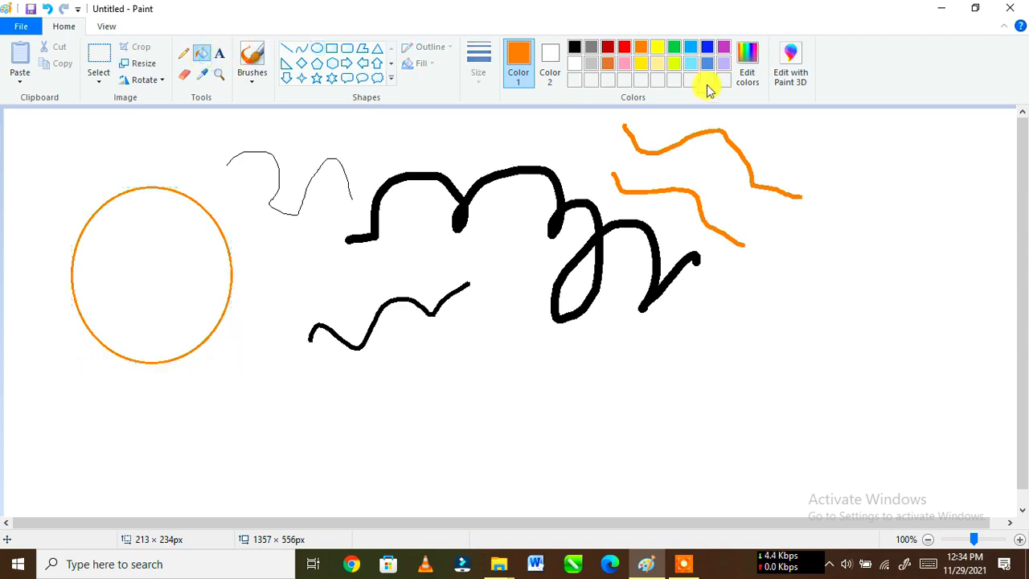
pyautogui.click(657, 48)
pyautogui.click(176, 263)
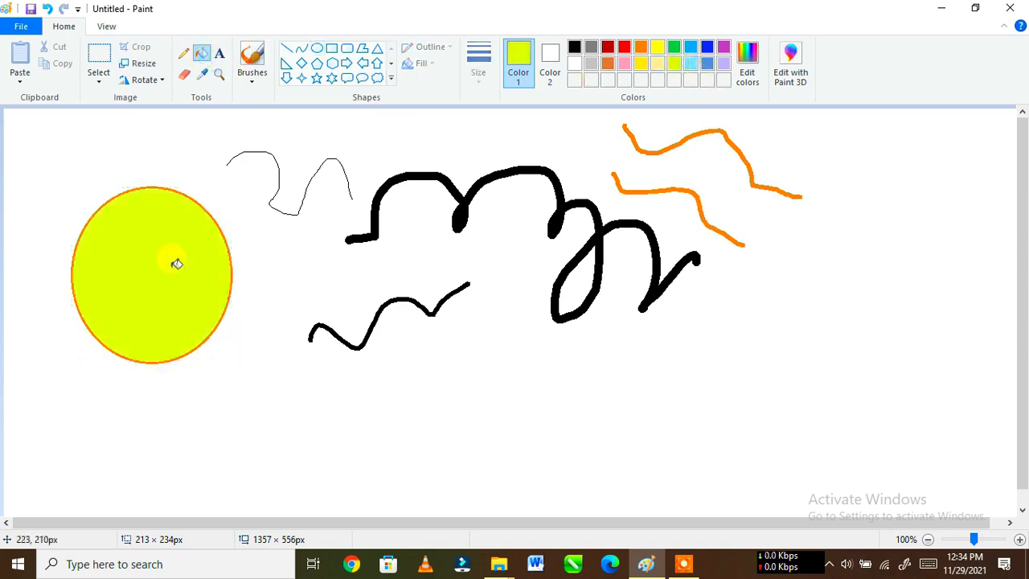
# Step: Add a custom magenta with Hue 196, Sat 142 and Lum 140 to the custom colors, and refill the oval with it
pyautogui.click(754, 67)
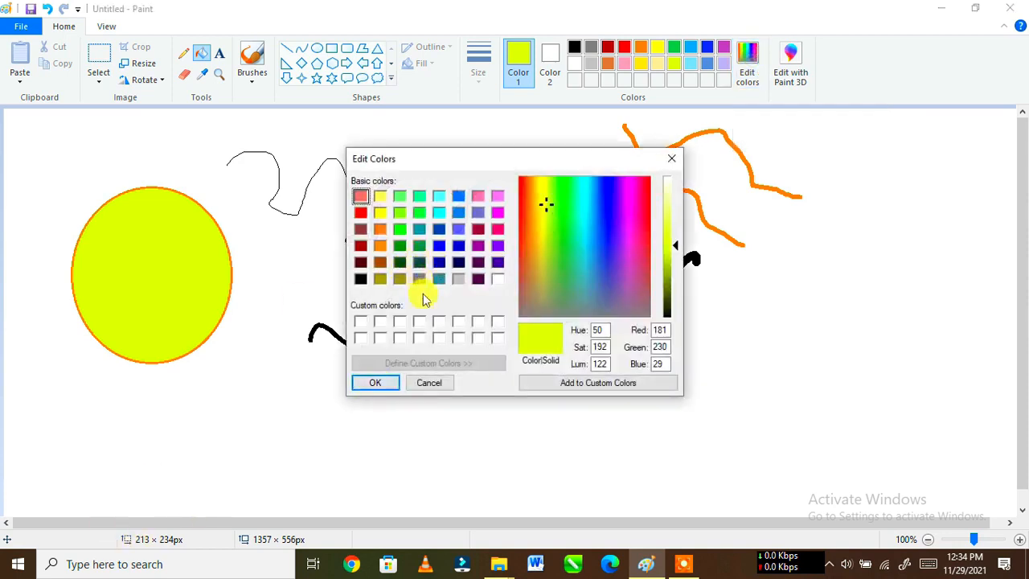
pyautogui.moveTo(555, 241)
pyautogui.mouseDown()
pyautogui.moveTo(559, 204)
pyautogui.moveTo(541, 196)
pyautogui.moveTo(552, 184)
pyautogui.moveTo(560, 226)
pyautogui.moveTo(551, 239)
pyautogui.moveTo(588, 232)
pyautogui.moveTo(599, 250)
pyautogui.moveTo(569, 238)
pyautogui.mouseUp()
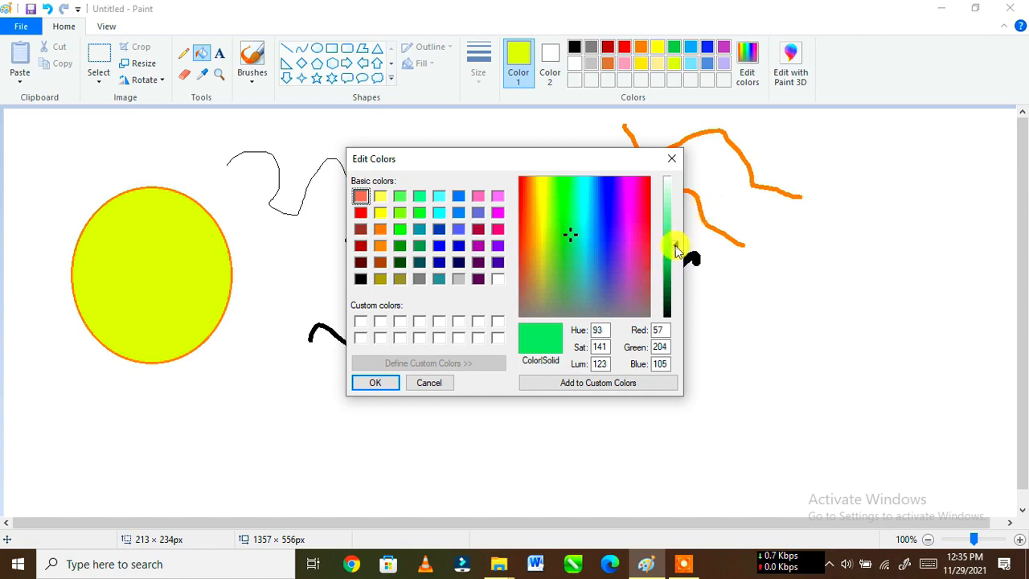
pyautogui.moveTo(675, 240); pyautogui.dragTo(671, 270)
pyautogui.moveTo(630, 243); pyautogui.dragTo(627, 234)
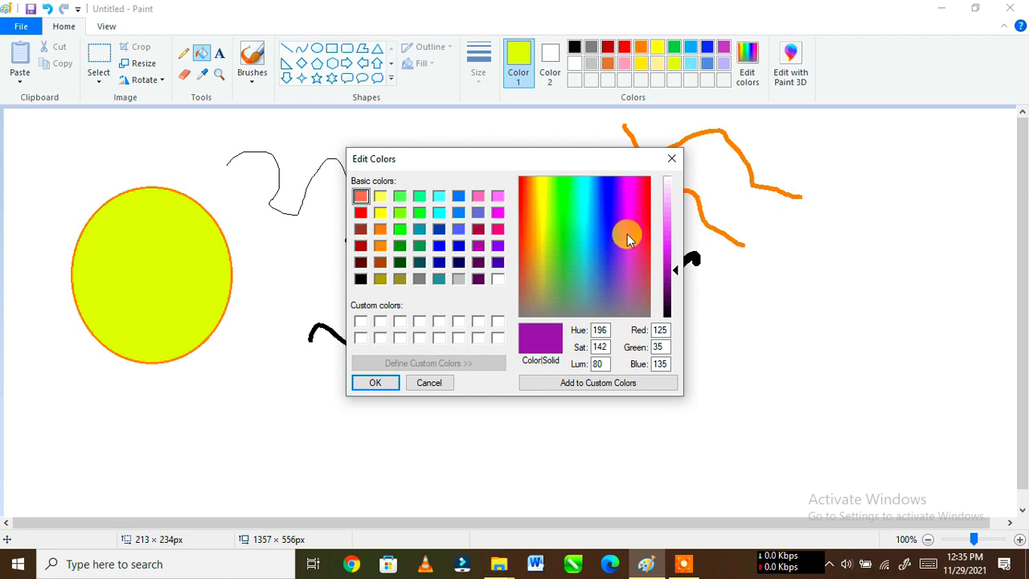
pyautogui.moveTo(676, 274); pyautogui.dragTo(675, 240)
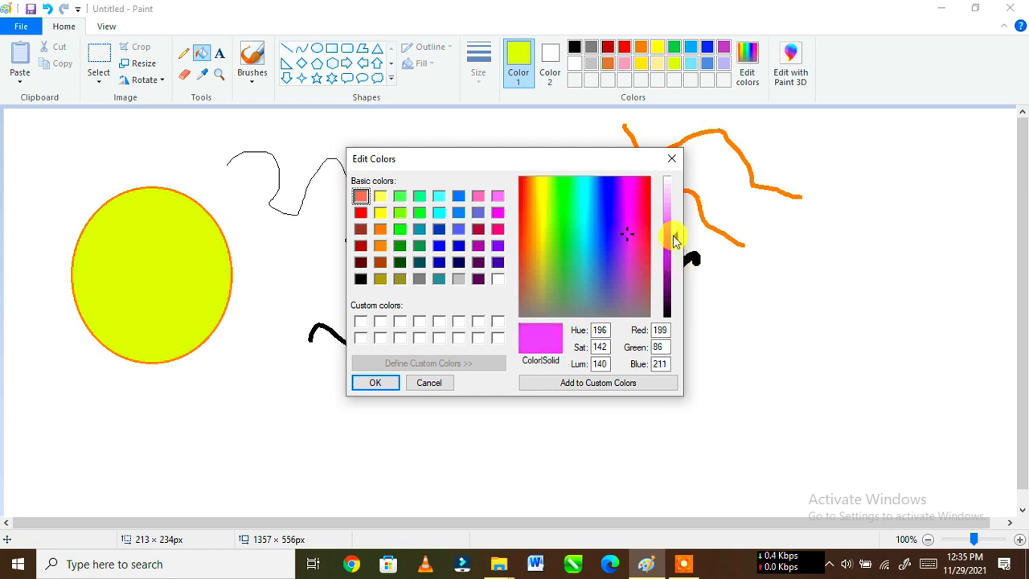
pyautogui.click(617, 384)
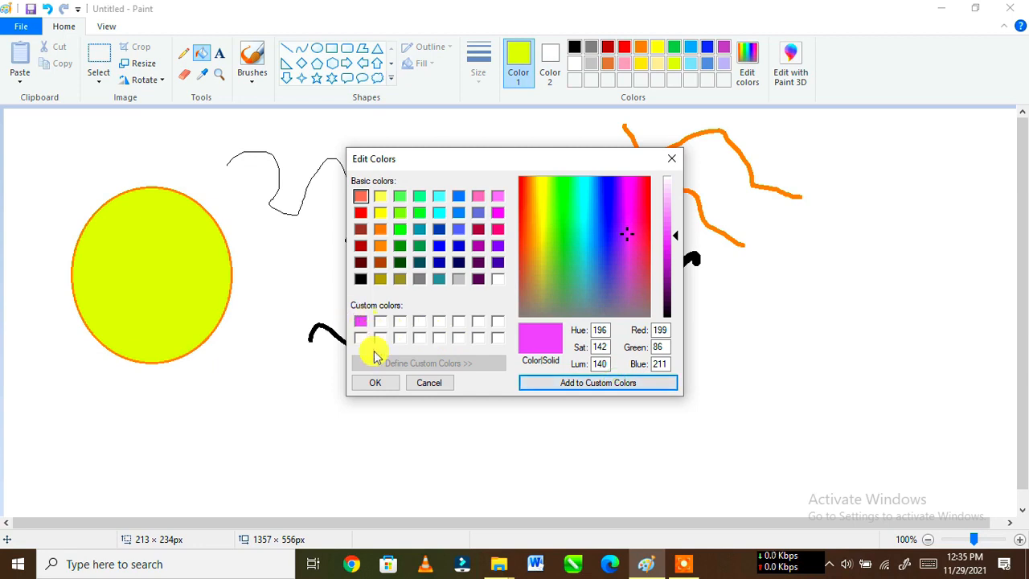
pyautogui.click(375, 383)
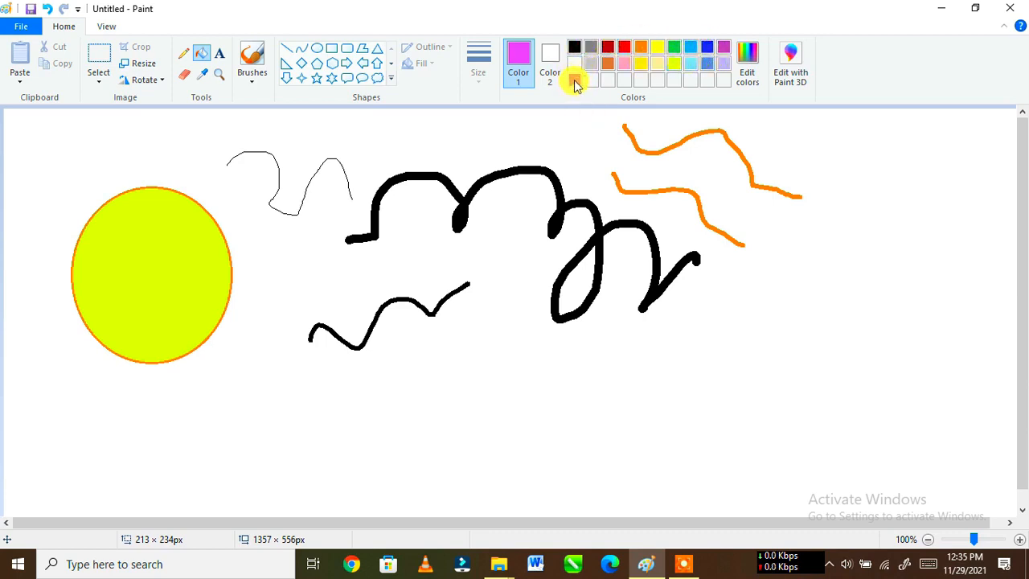
pyautogui.click(135, 241)
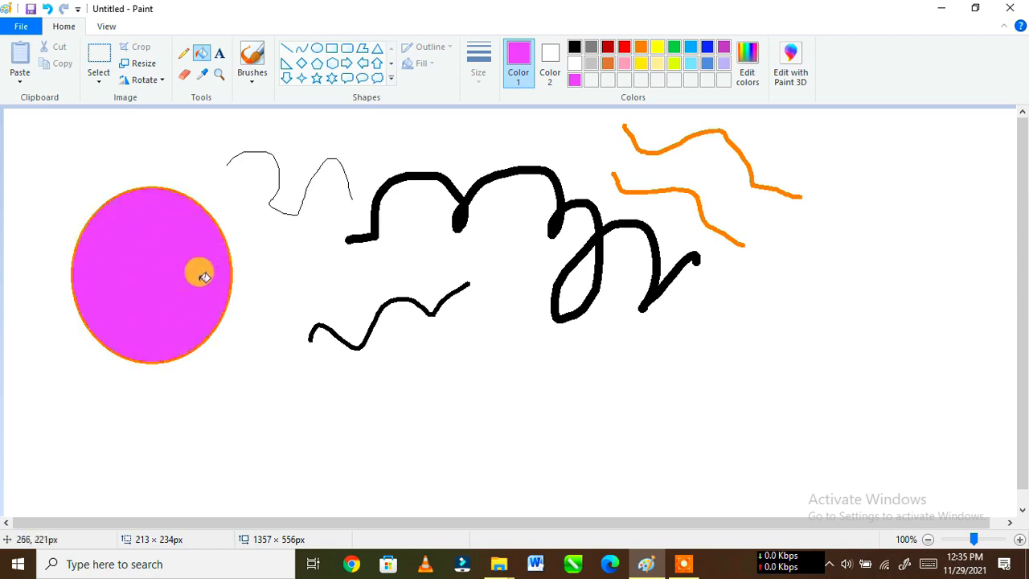
# Step: Draw two gray-outlined hexagons below the thick black line: one about 209 × 174 px and another about 198 × 214 px to its right
pyautogui.click(336, 66)
pyautogui.moveTo(482, 350); pyautogui.dragTo(639, 480)
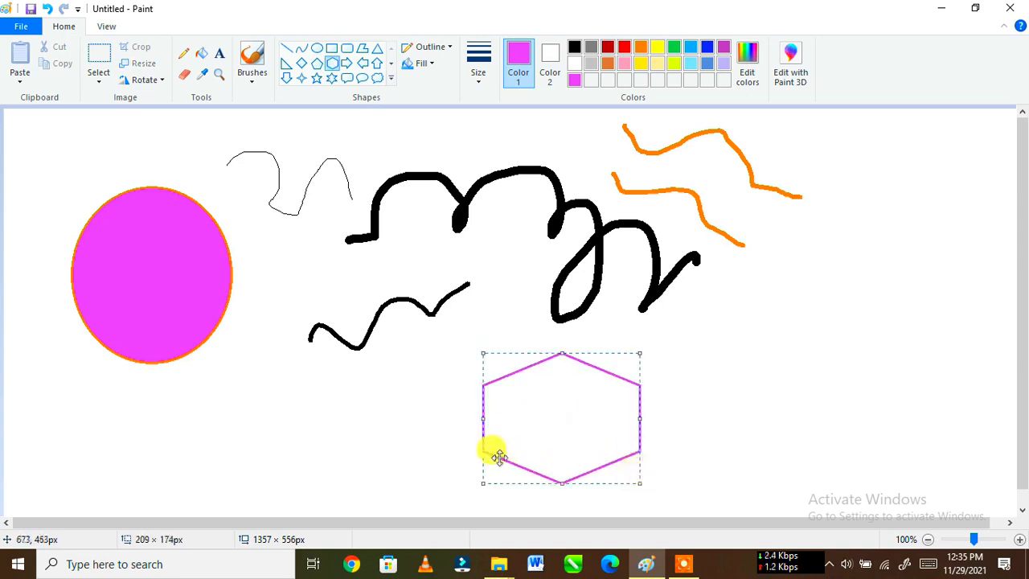
pyautogui.click(591, 47)
pyautogui.moveTo(720, 302); pyautogui.dragTo(871, 462)
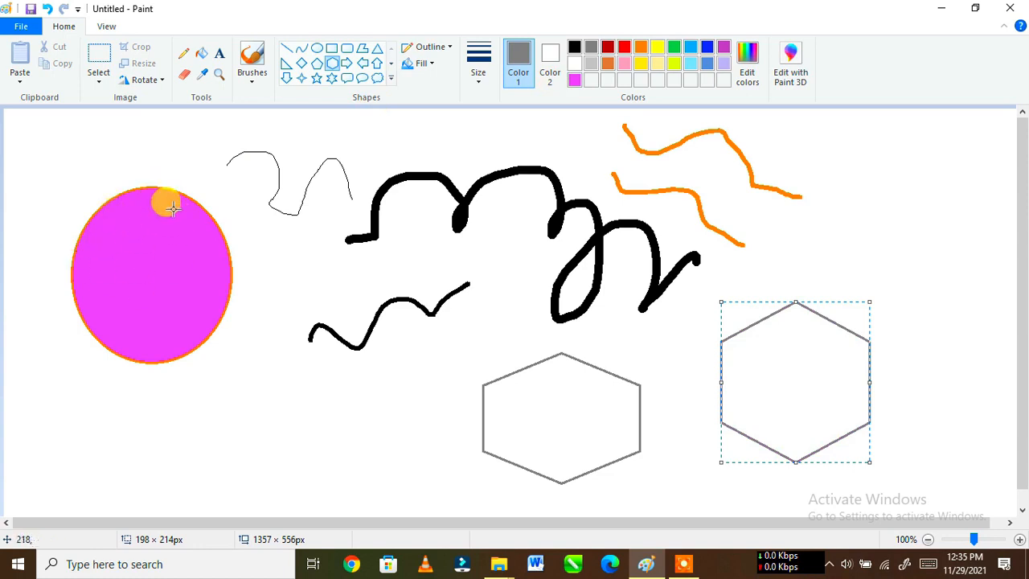
# Step: Pick the magenta from the oval with the Color picker and fill the right hexagon with it
pyautogui.click(202, 74)
pyautogui.click(153, 247)
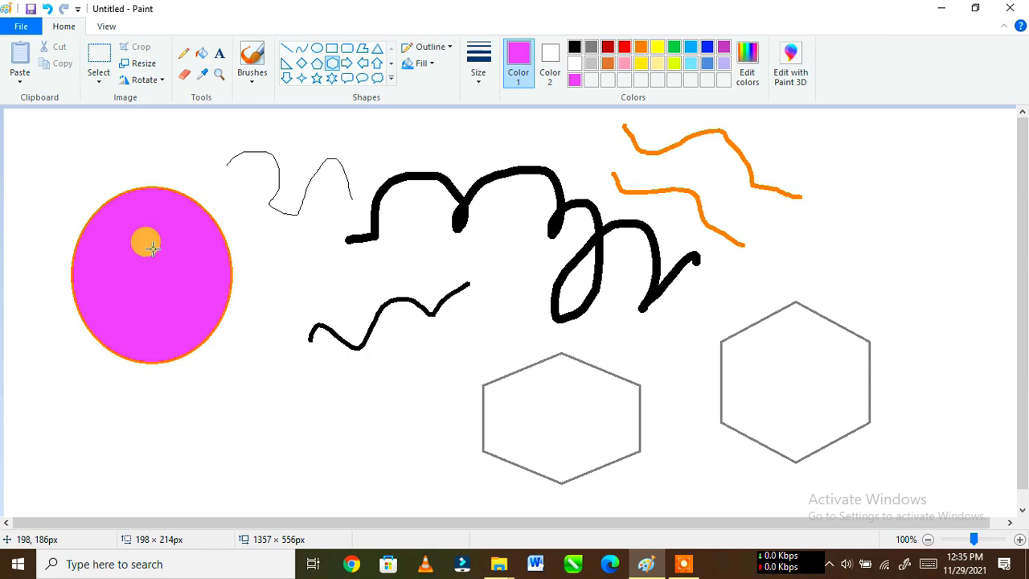
pyautogui.click(202, 54)
pyautogui.click(800, 356)
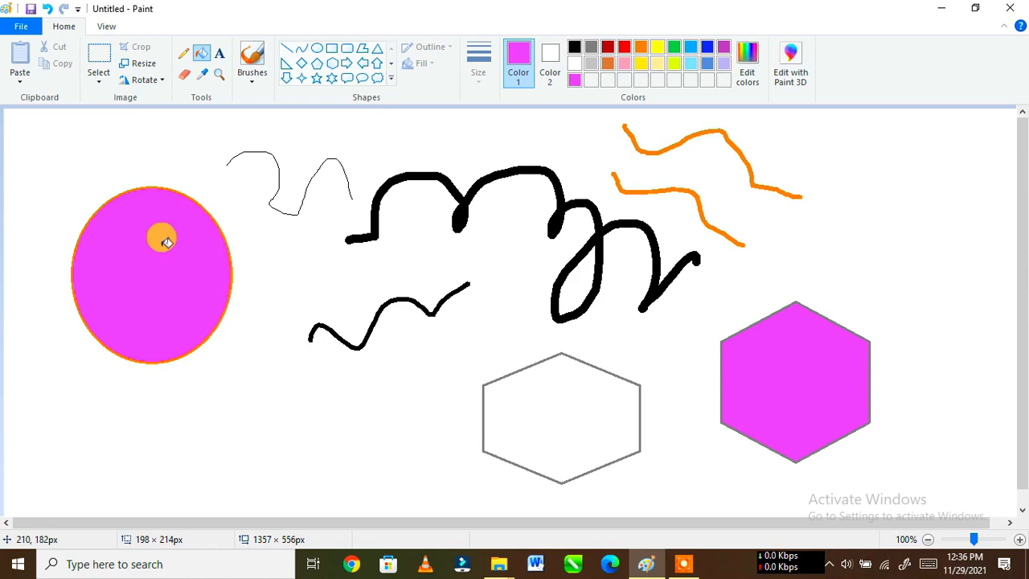
# Step: Magnify the area around the orange lines up to 500%, reduce the view to 50%, and restore it to 100%
pyautogui.click(205, 80)
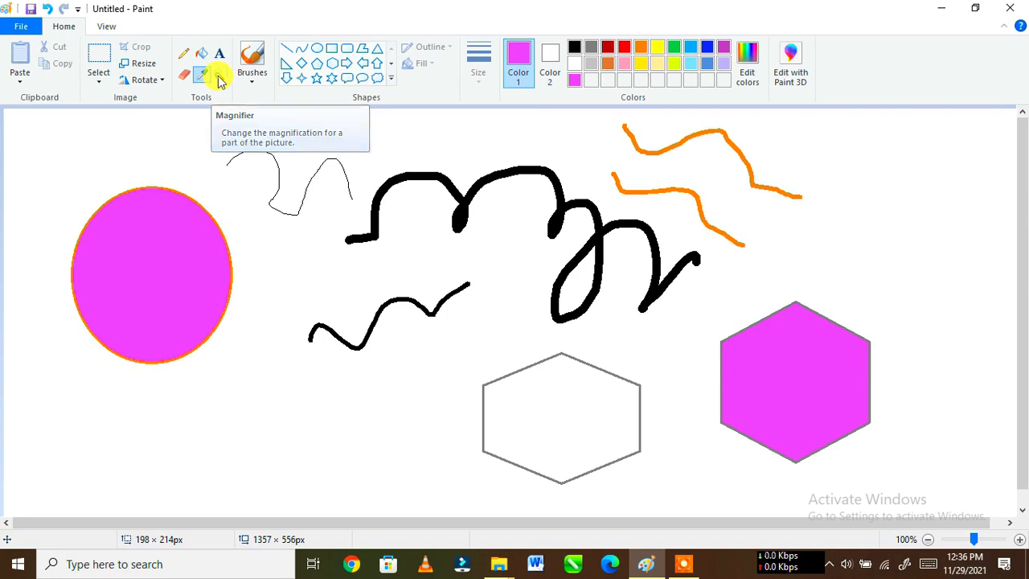
pyautogui.click(219, 77)
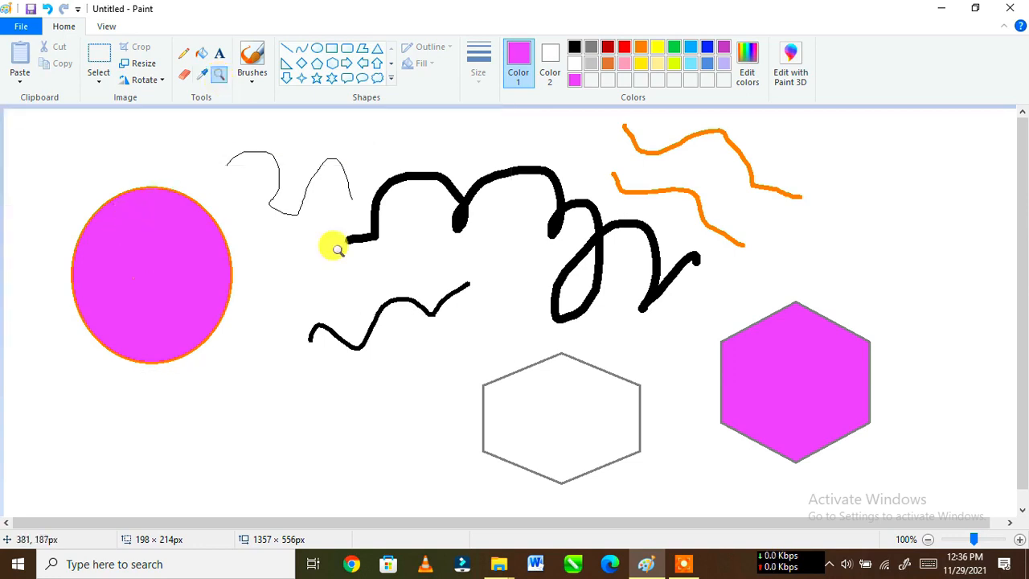
pyautogui.click(606, 214)
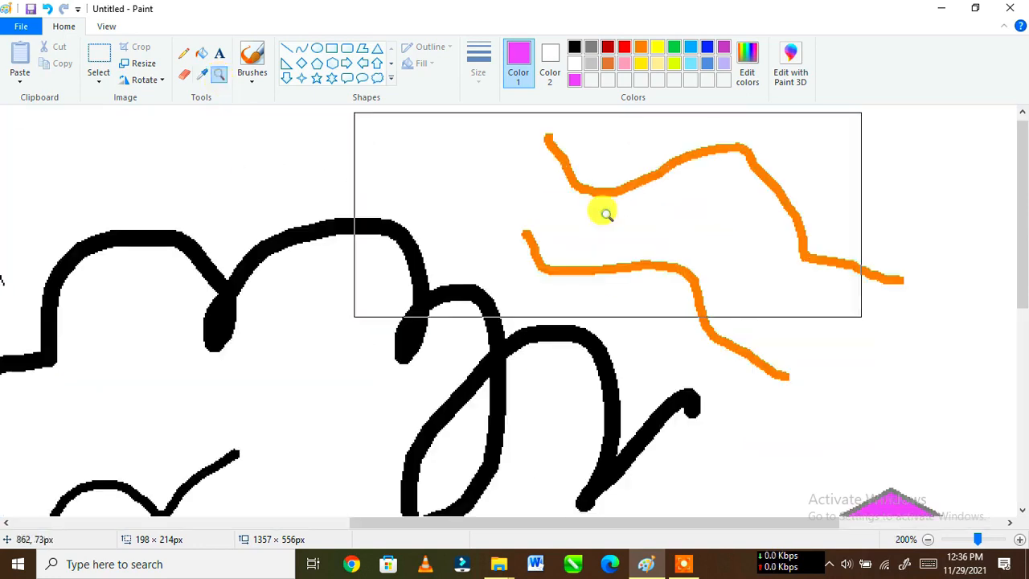
pyautogui.click(606, 214)
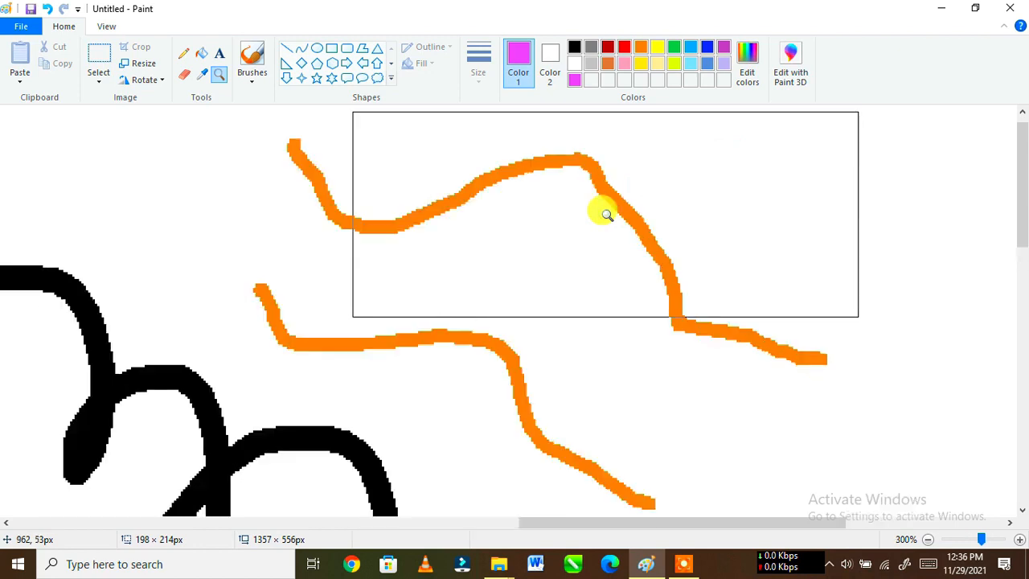
pyautogui.click(606, 214)
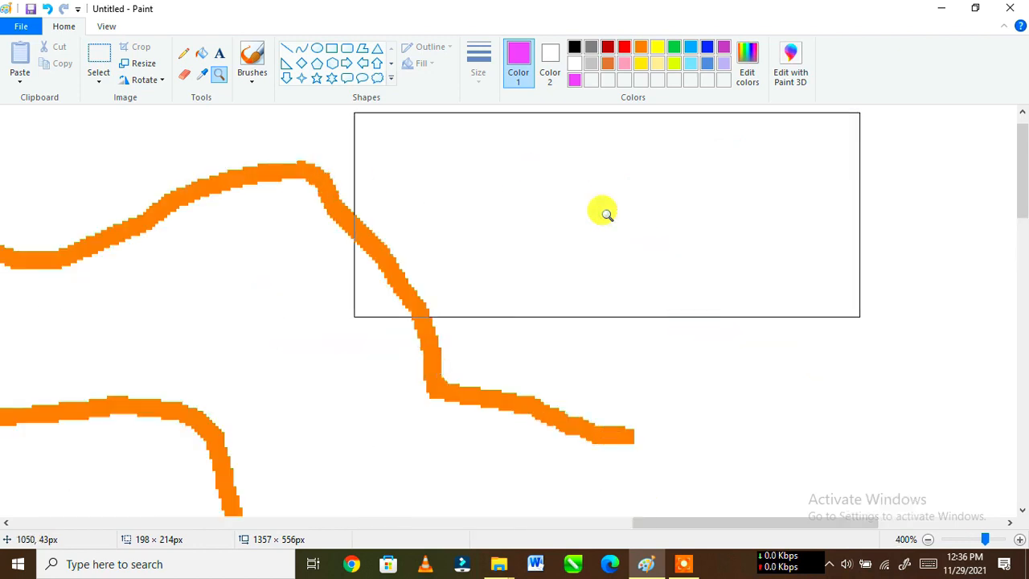
pyautogui.click(606, 213)
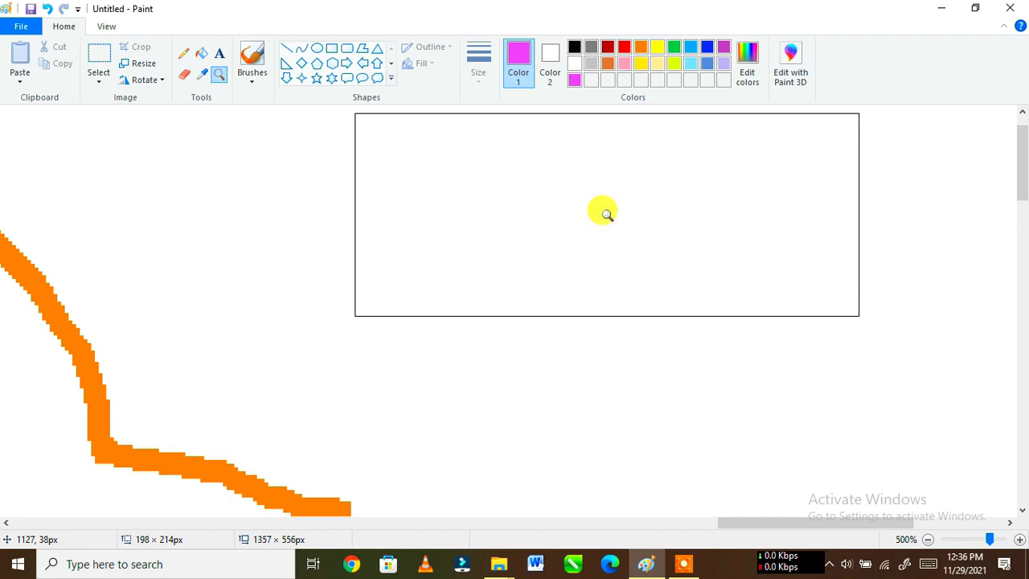
pyautogui.rightClick(318, 175)
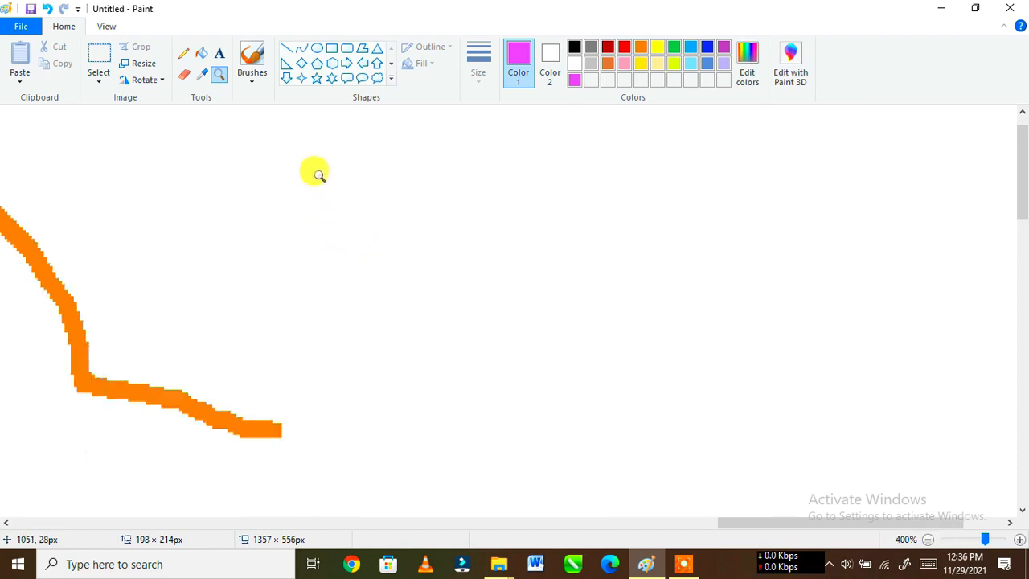
pyautogui.rightClick(318, 175)
pyautogui.rightClick(318, 176)
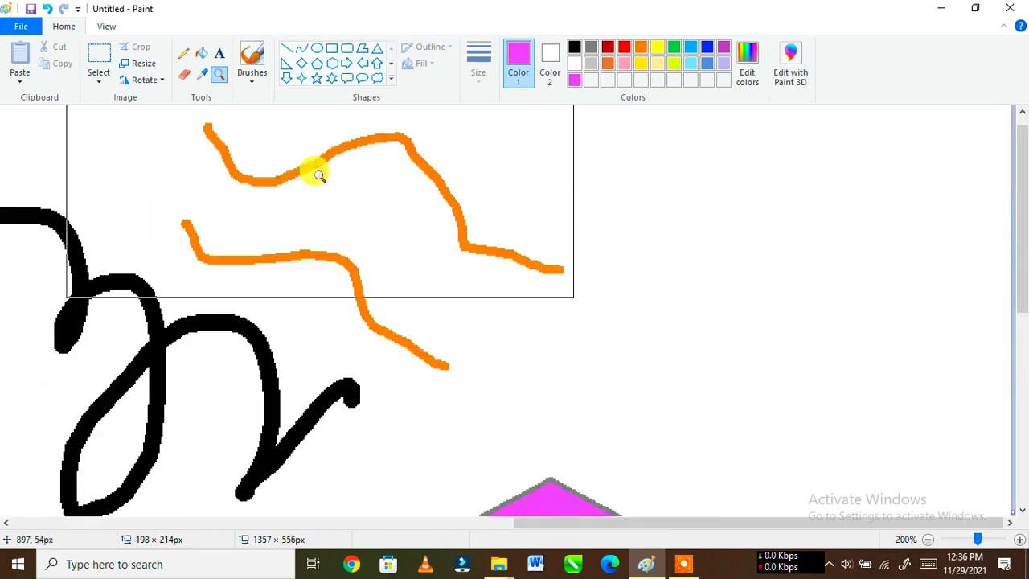
pyautogui.rightClick(318, 175)
pyautogui.rightClick(318, 175)
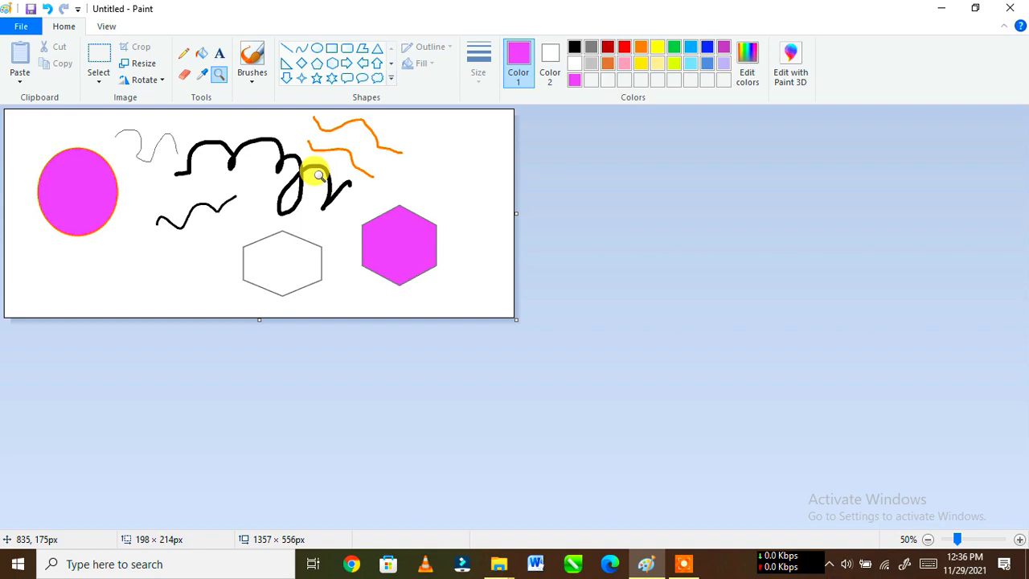
pyautogui.click(106, 168)
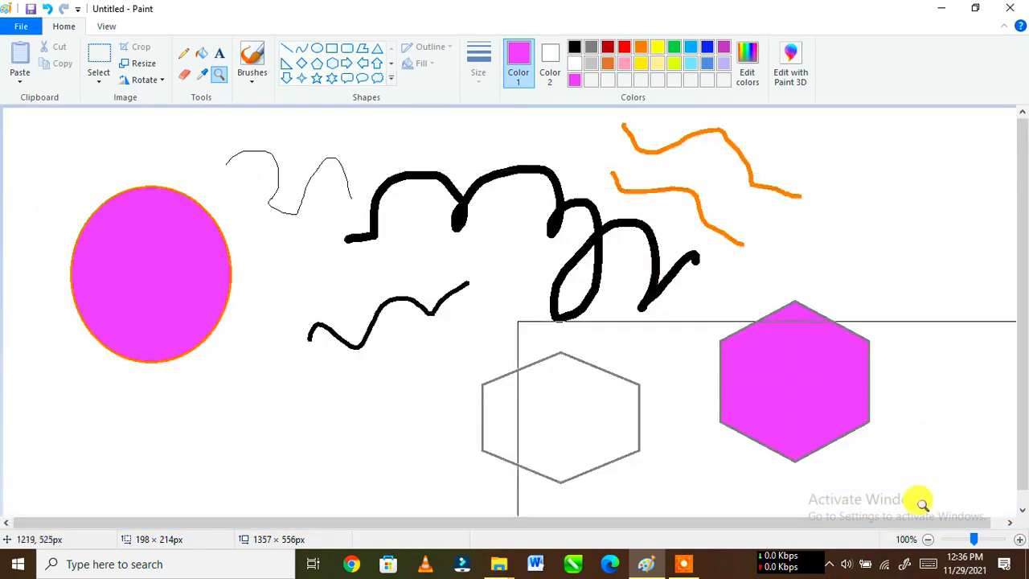
pyautogui.click(1019, 539)
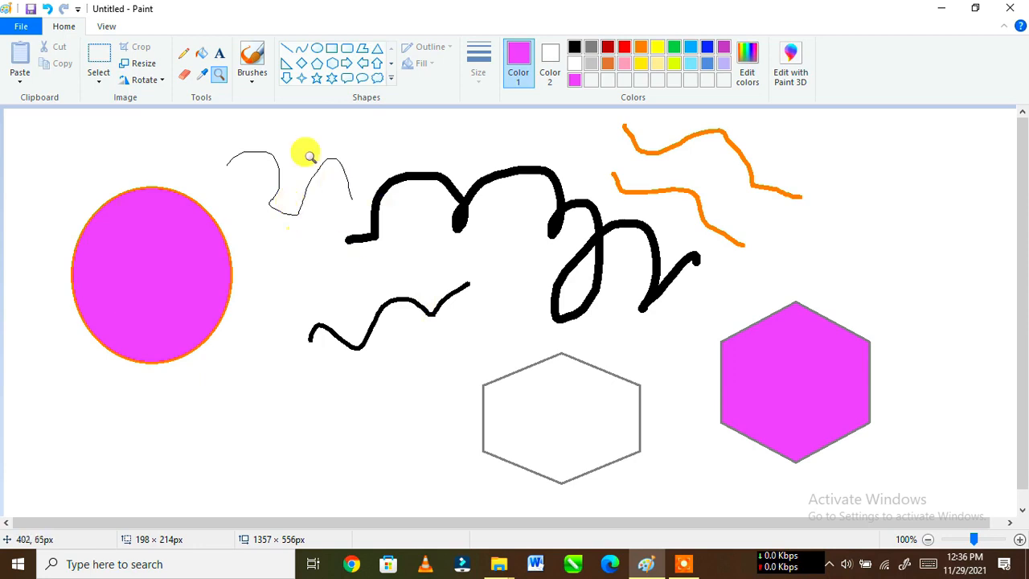
# Step: Create a text box about 416 × 89 px below the magenta oval, using Britannic Bold at size 26
pyautogui.click(220, 56)
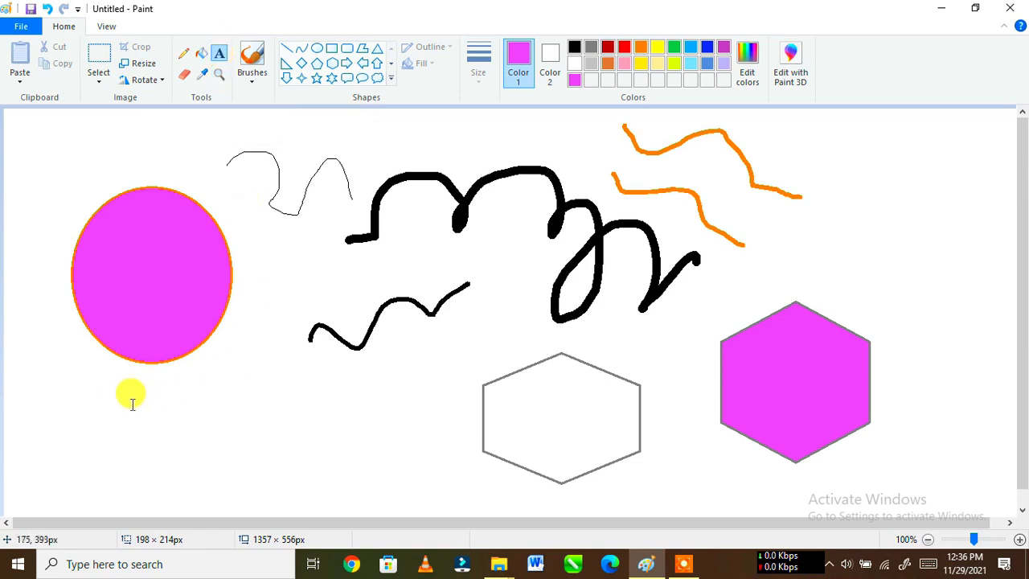
pyautogui.moveTo(129, 412); pyautogui.dragTo(437, 472)
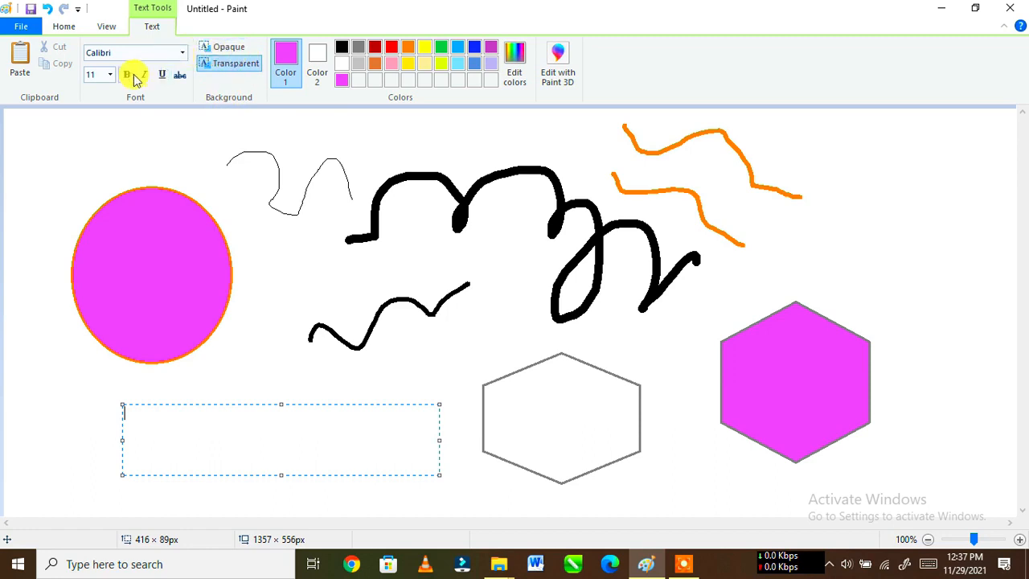
pyautogui.click(102, 53)
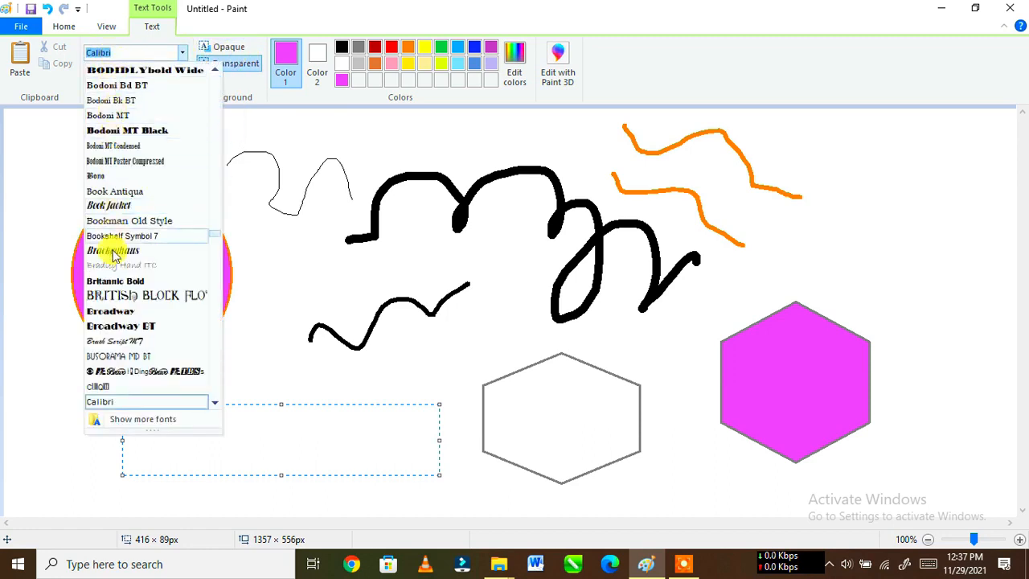
pyautogui.click(114, 280)
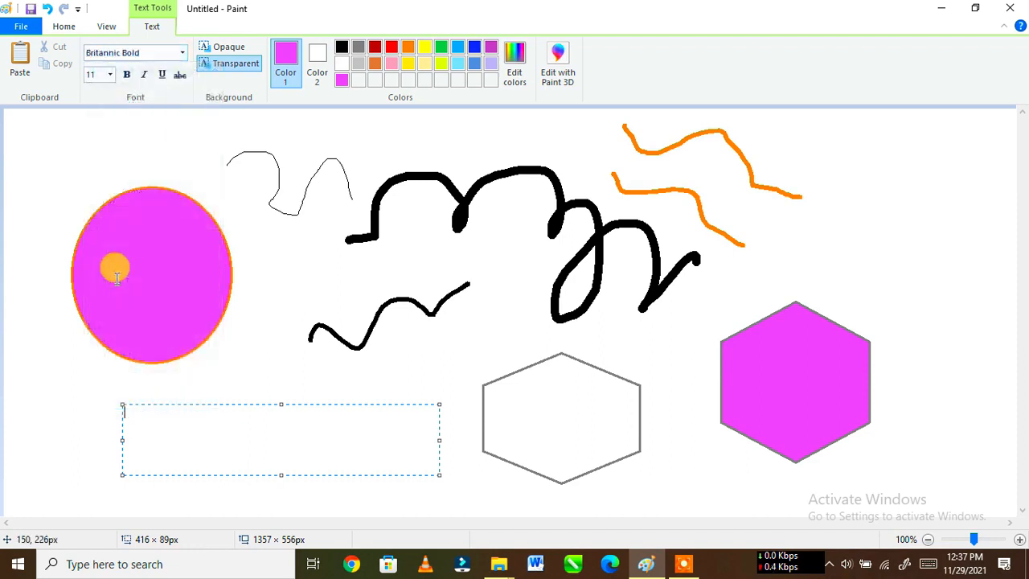
pyautogui.click(110, 75)
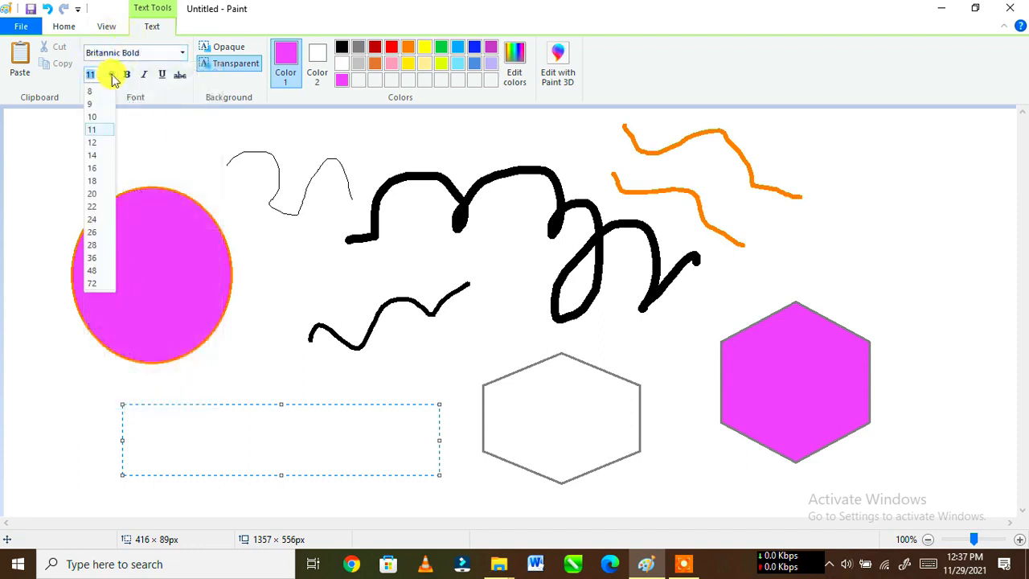
pyautogui.click(91, 232)
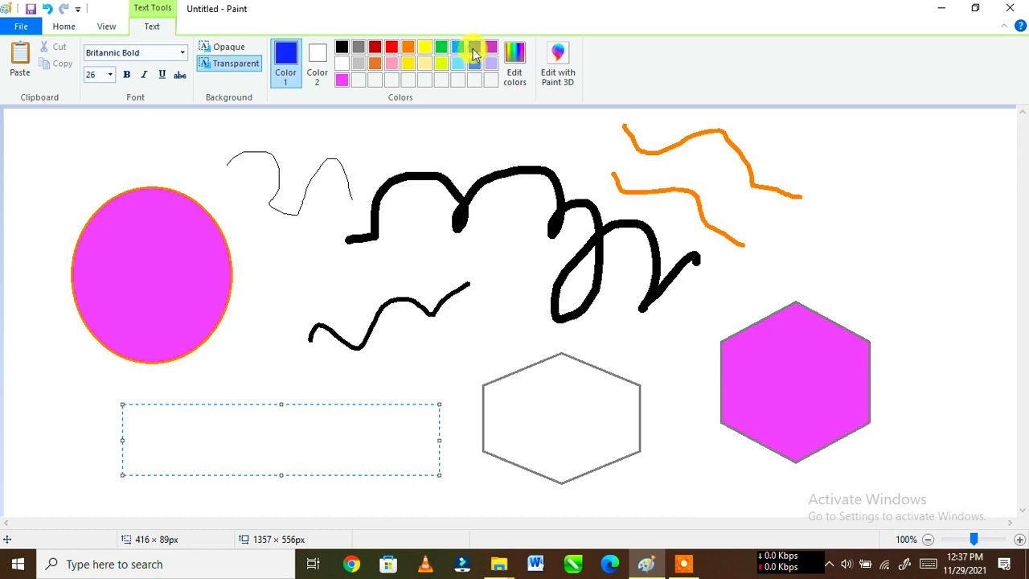
# Step: Enter "rainbow" in blue followed by ",lks" in green in the text box
pyautogui.write('rainbow')
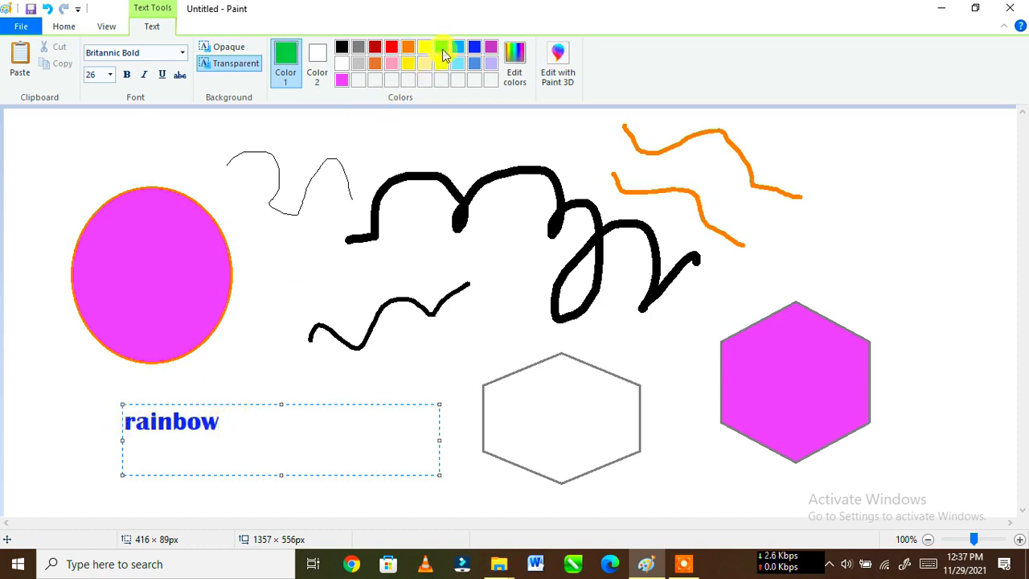
pyautogui.write(',lks')
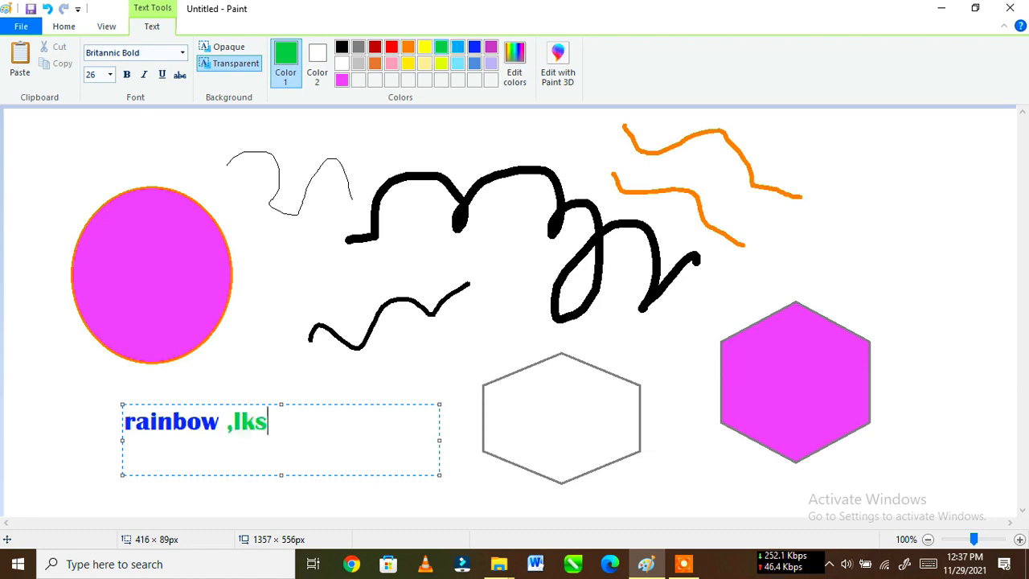
pyautogui.write('jkljgdf')
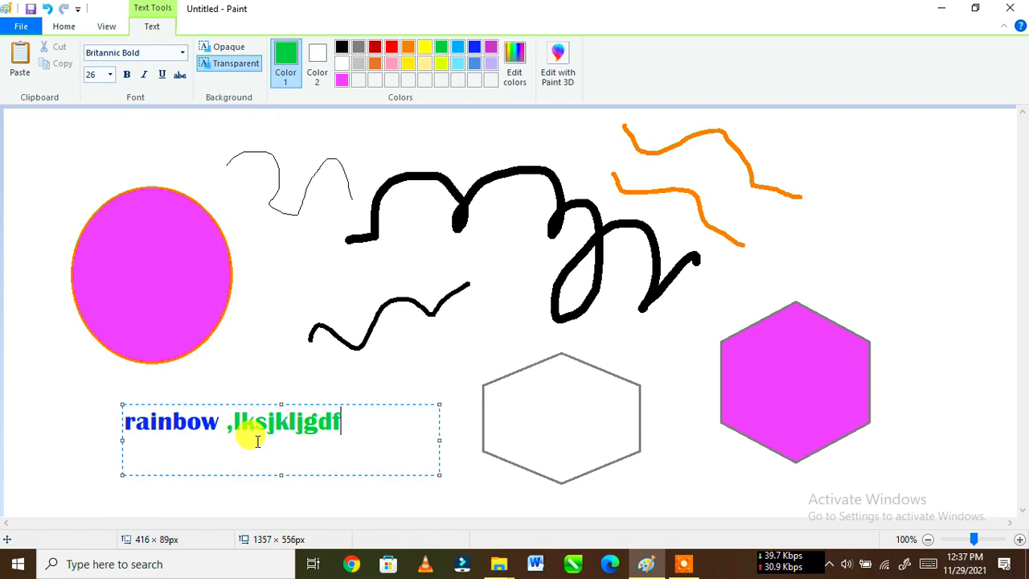
# Step: Add "jkljgdf" to the green text and make "lksjkljgdf" bold, italic and underlined
pyautogui.moveTo(224, 418); pyautogui.dragTo(384, 428)
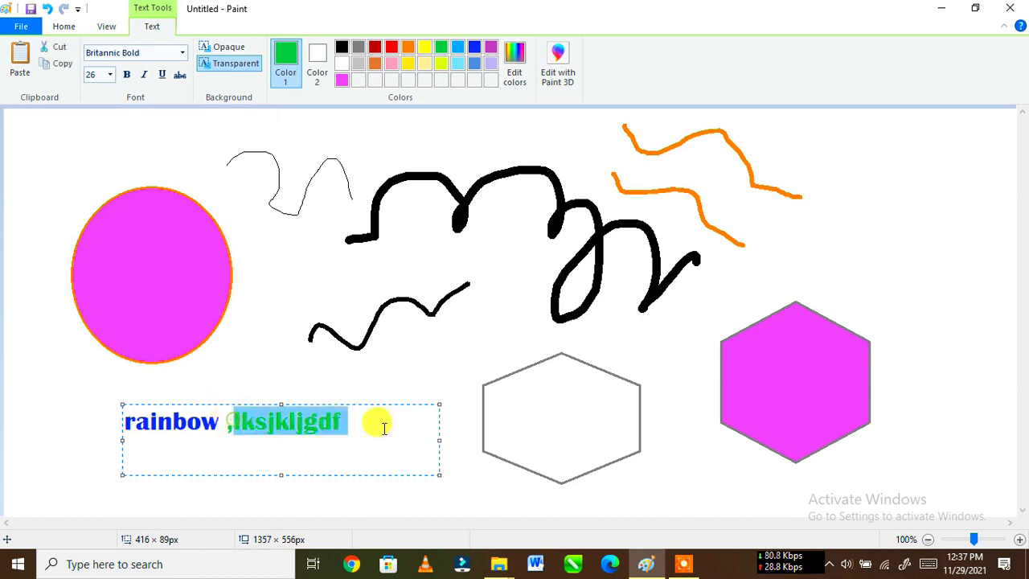
pyautogui.click(127, 76)
pyautogui.click(144, 77)
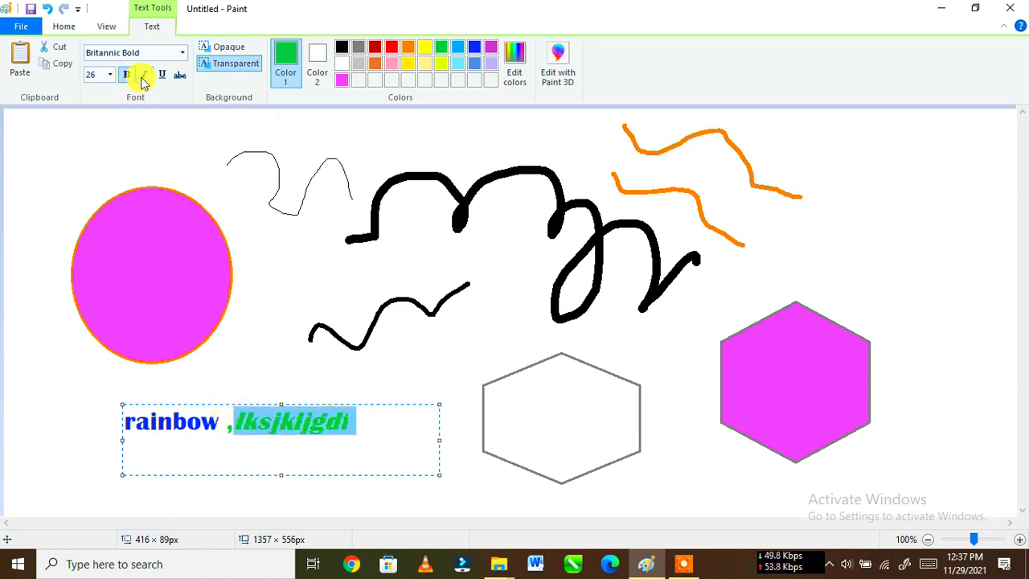
pyautogui.click(376, 435)
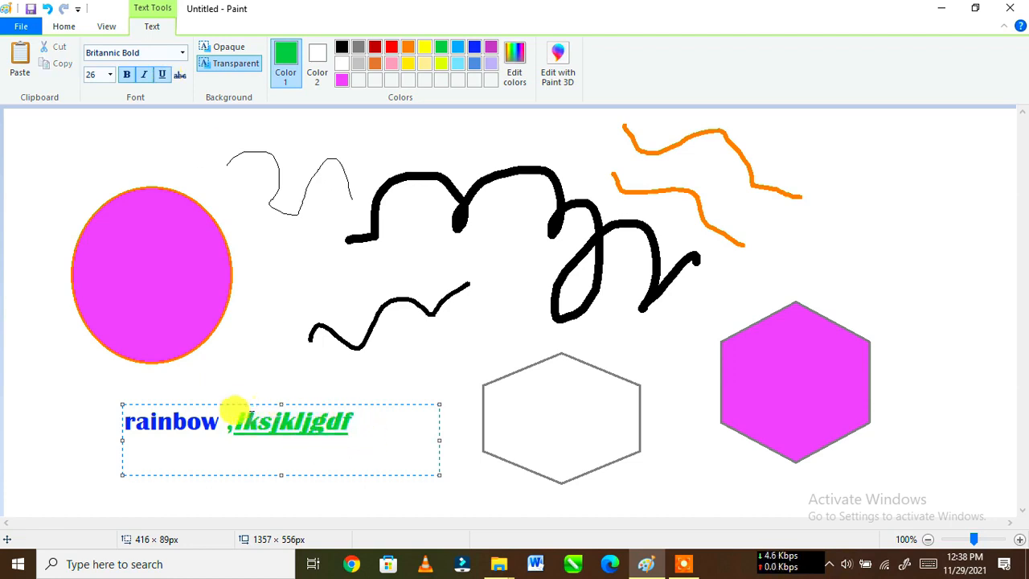
# Step: Recolor the word "rainbow" red, trying orange first, and commit the text to the picture
pyautogui.moveTo(122, 421); pyautogui.dragTo(226, 424)
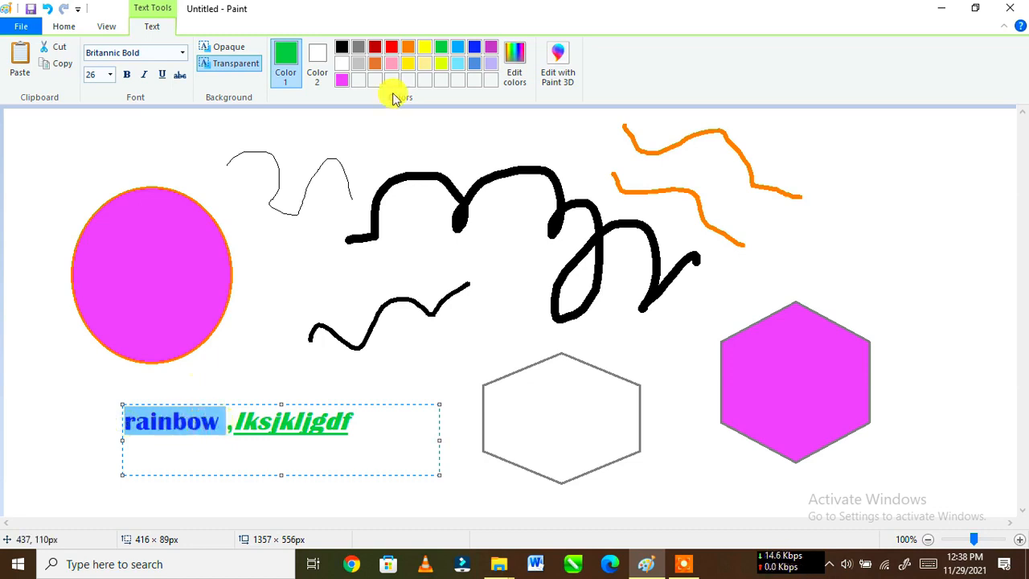
pyautogui.click(408, 48)
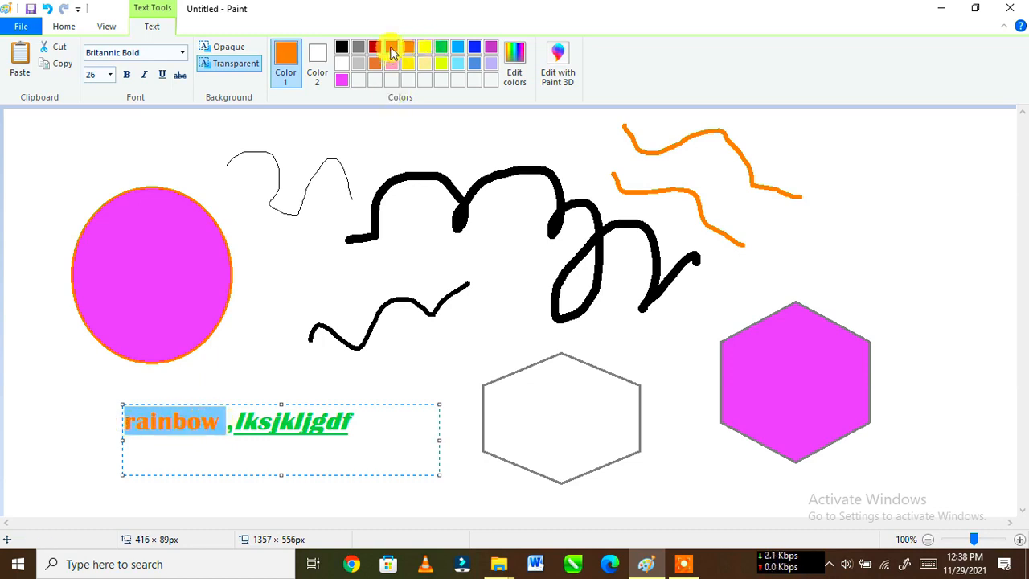
pyautogui.click(391, 47)
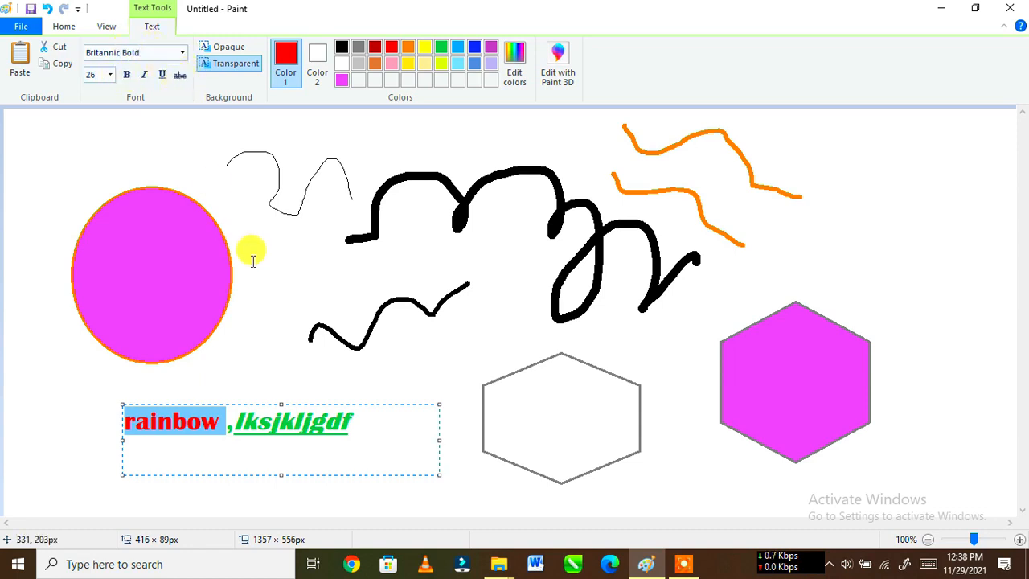
pyautogui.click(262, 312)
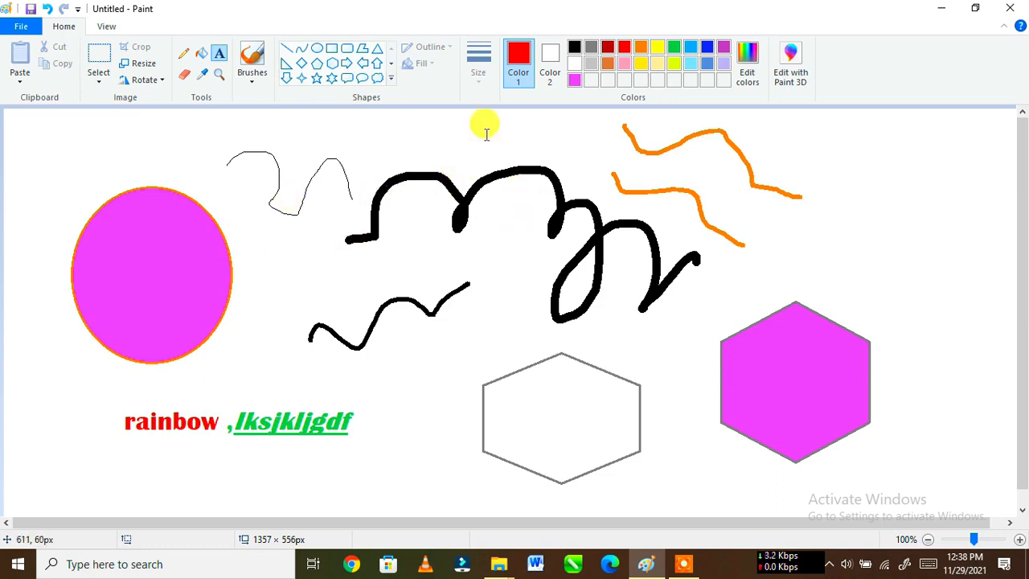
# Step: Fill the letters "l" and "k" of the green text with black
pyautogui.click(201, 54)
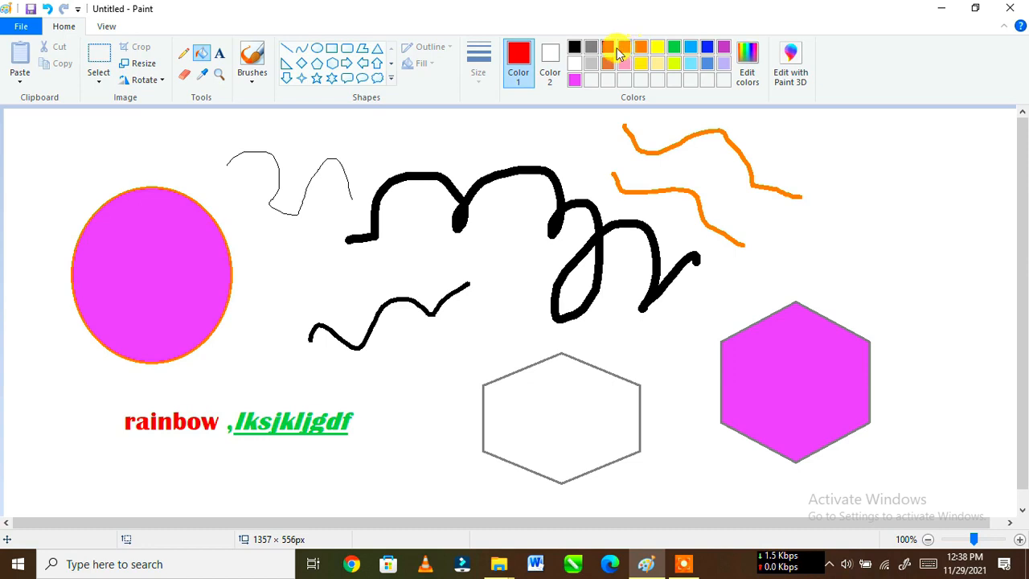
pyautogui.click(575, 47)
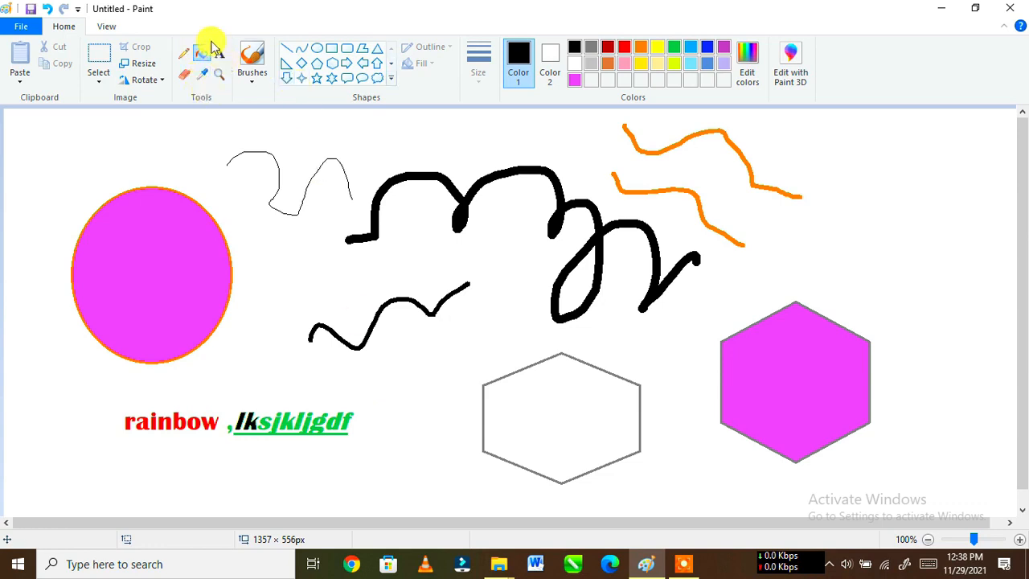
# Step: Paint a short thin black curve with the standard brush between the magenta oval and the thick black scribble
pyautogui.click(253, 84)
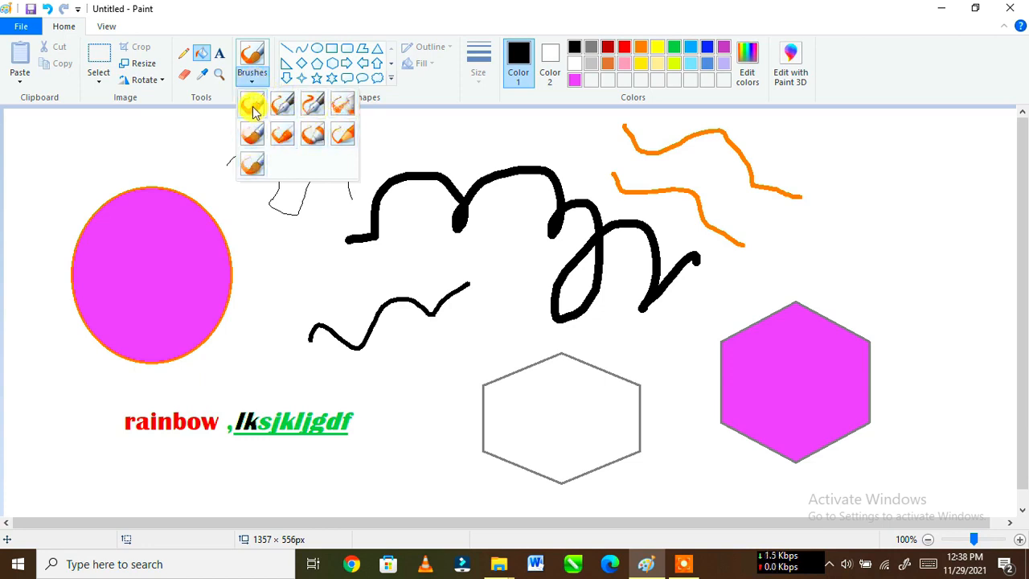
pyautogui.click(251, 110)
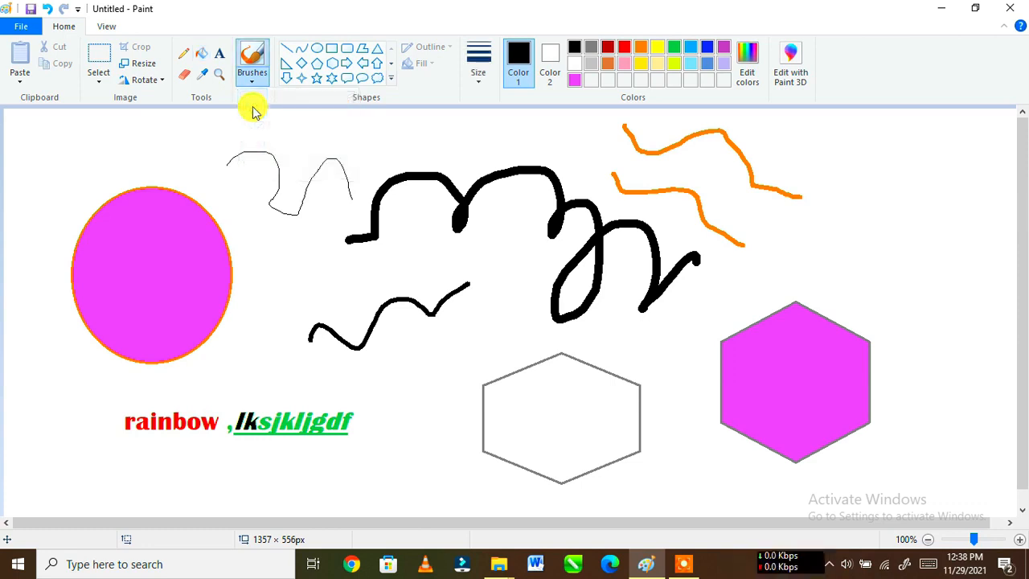
pyautogui.moveTo(266, 244)
pyautogui.mouseDown()
pyautogui.moveTo(286, 271)
pyautogui.moveTo(348, 279)
pyautogui.mouseUp()
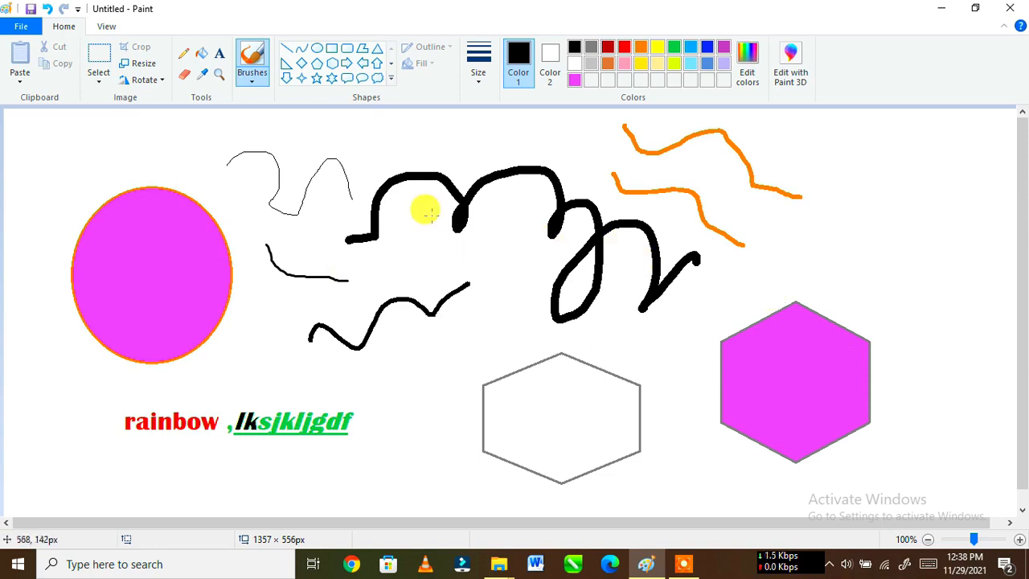
# Step: Select a rectangular area of about 1127 × 481 px around all the drawings and delete it
pyautogui.click(100, 75)
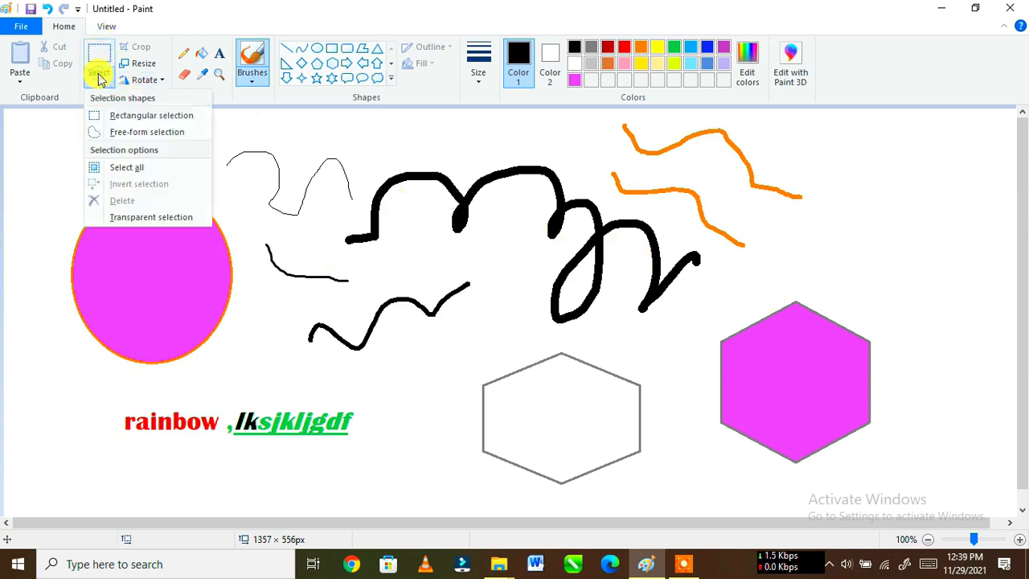
pyautogui.click(98, 62)
pyautogui.moveTo(49, 123)
pyautogui.mouseDown()
pyautogui.moveTo(426, 211)
pyautogui.moveTo(897, 484)
pyautogui.mouseUp()
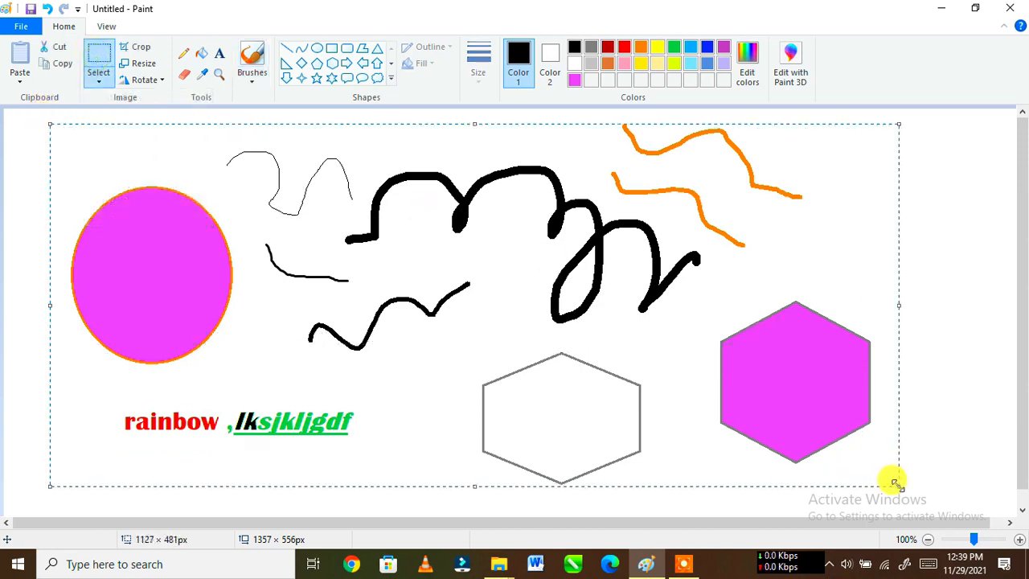
pyautogui.press('Delete')
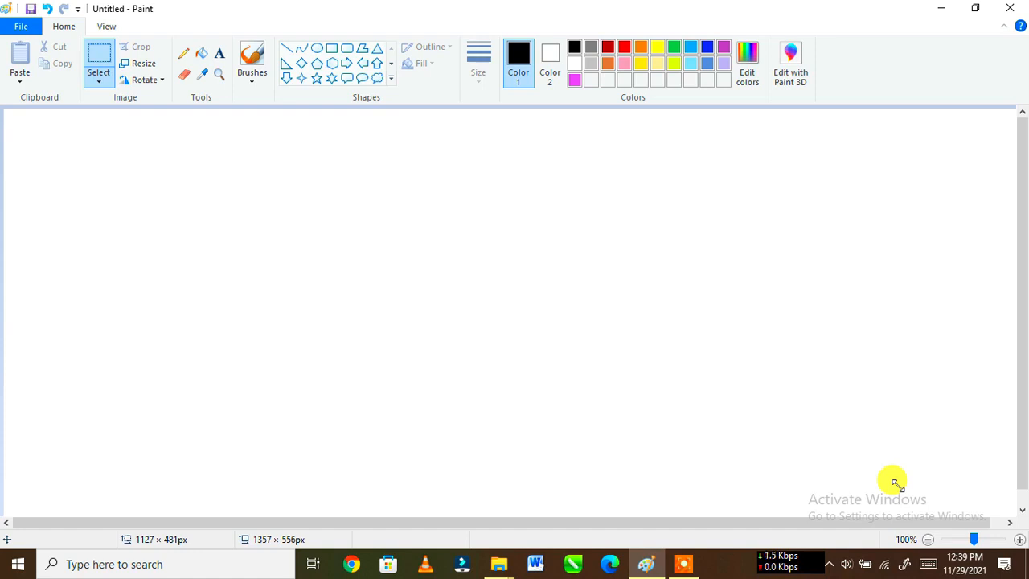
# Step: Paint two thick wavy black strokes side by side in the upper canvas with the Oil brush
pyautogui.click(252, 83)
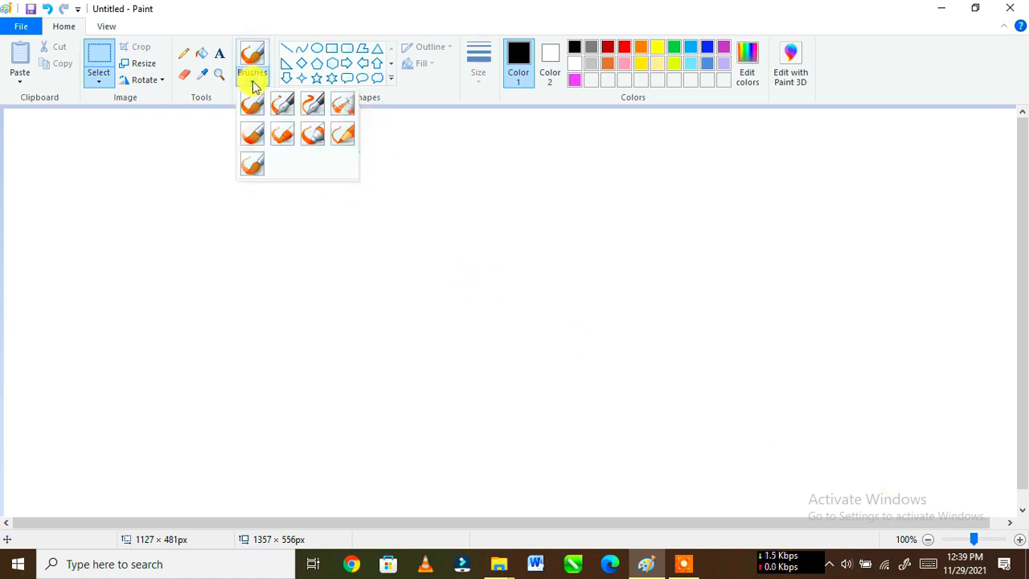
pyautogui.click(255, 135)
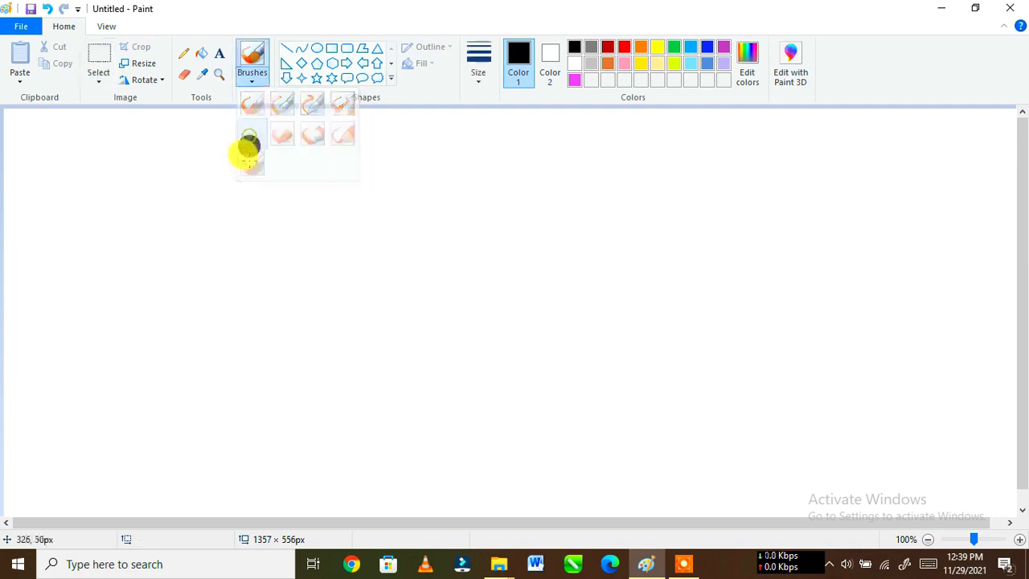
pyautogui.moveTo(161, 193)
pyautogui.mouseDown()
pyautogui.moveTo(229, 191)
pyautogui.moveTo(221, 246)
pyautogui.moveTo(257, 277)
pyautogui.moveTo(285, 253)
pyautogui.moveTo(299, 217)
pyautogui.moveTo(346, 176)
pyautogui.mouseUp()
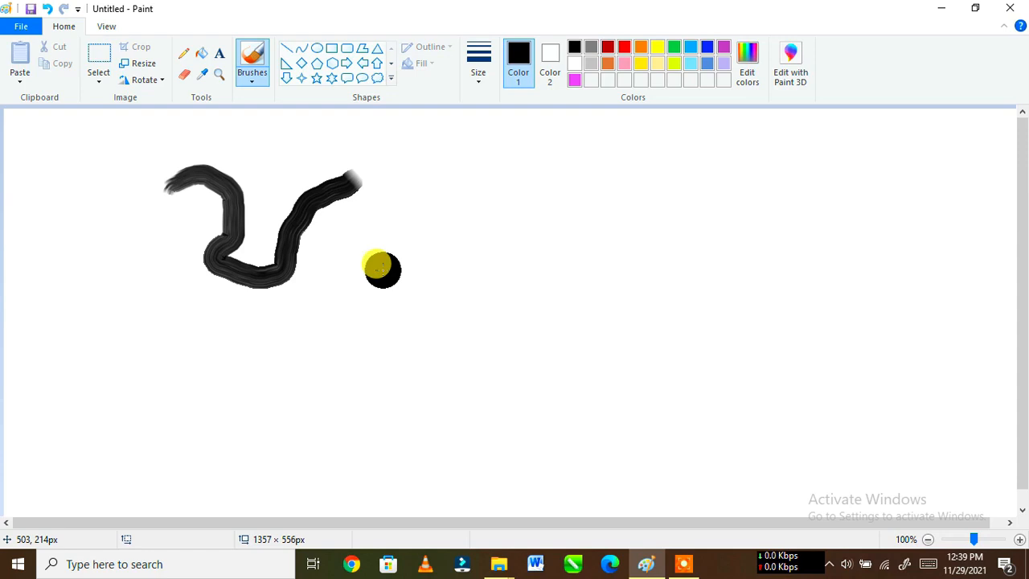
pyautogui.moveTo(381, 270)
pyautogui.mouseDown()
pyautogui.moveTo(392, 230)
pyautogui.moveTo(476, 162)
pyautogui.moveTo(432, 261)
pyautogui.moveTo(477, 279)
pyautogui.moveTo(553, 211)
pyautogui.mouseUp()
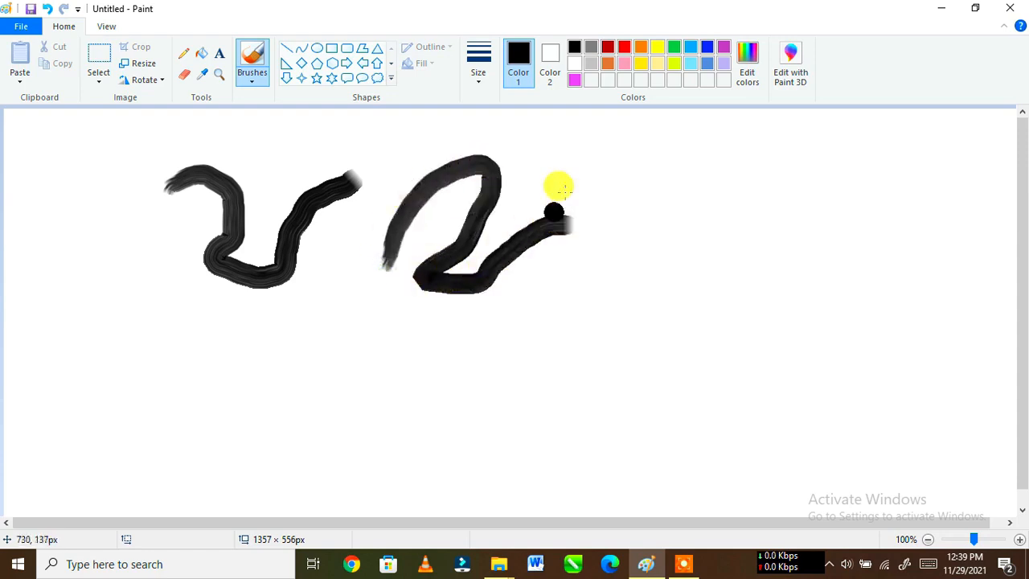
# Step: Paint two pink Oil brush strokes, one right of the black strokes and a long wavy one below them
pyautogui.click(625, 63)
pyautogui.moveTo(552, 159)
pyautogui.mouseDown()
pyautogui.moveTo(600, 180)
pyautogui.moveTo(691, 180)
pyautogui.moveTo(644, 263)
pyautogui.moveTo(536, 322)
pyautogui.mouseUp()
pyautogui.moveTo(219, 372)
pyautogui.mouseDown()
pyautogui.moveTo(235, 354)
pyautogui.moveTo(301, 379)
pyautogui.moveTo(380, 369)
pyautogui.moveTo(424, 343)
pyautogui.moveTo(485, 366)
pyautogui.moveTo(680, 355)
pyautogui.mouseUp()
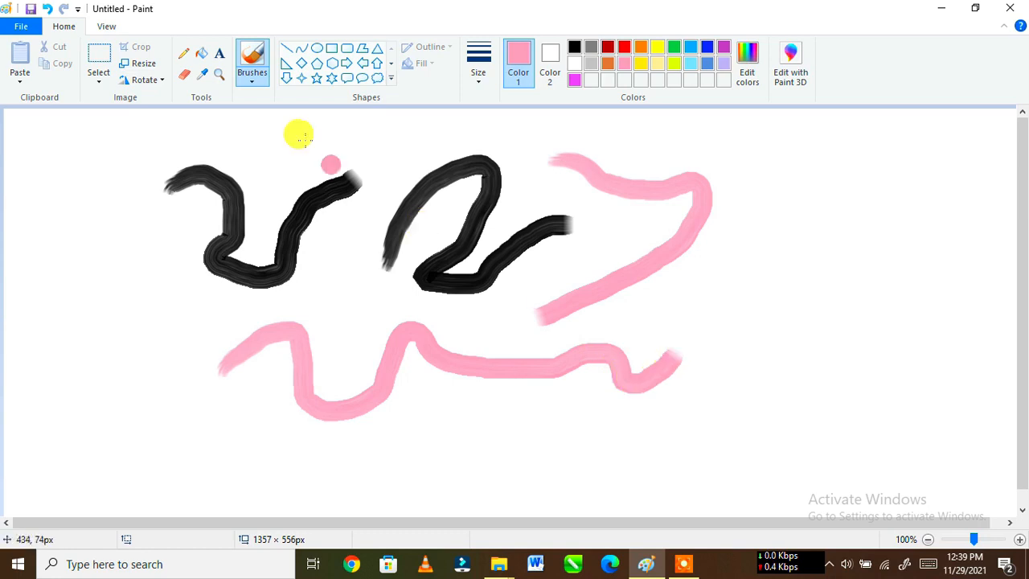
# Step: Paint a pink Airbrush zigzag at the canvas's left and a pink Calligraphy brush 2 curve at the upper right
pyautogui.click(254, 82)
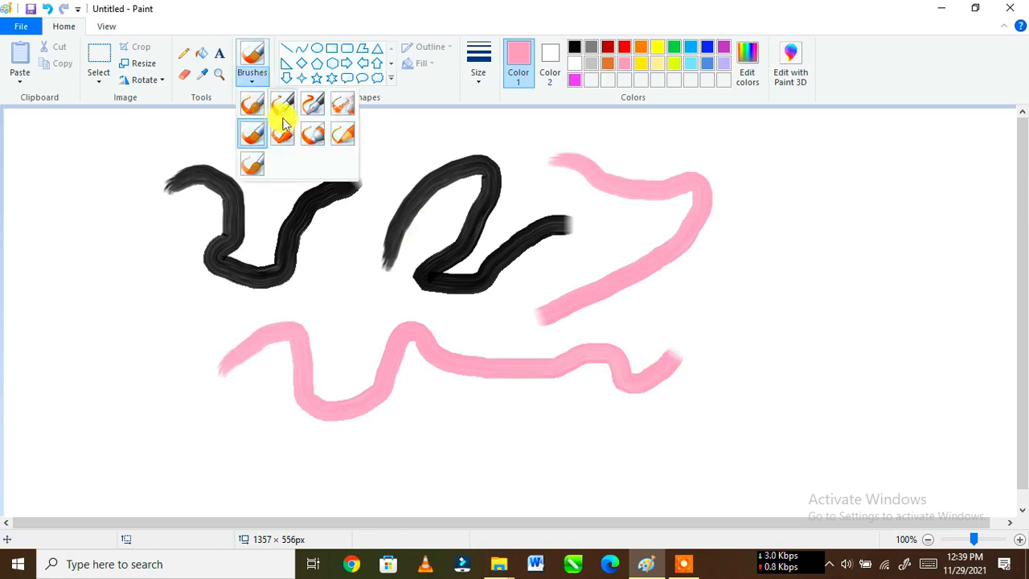
pyautogui.moveTo(54, 255)
pyautogui.mouseDown()
pyautogui.moveTo(76, 243)
pyautogui.moveTo(92, 296)
pyautogui.moveTo(171, 325)
pyautogui.moveTo(147, 343)
pyautogui.moveTo(154, 281)
pyautogui.moveTo(143, 257)
pyautogui.mouseUp()
pyautogui.click(249, 84)
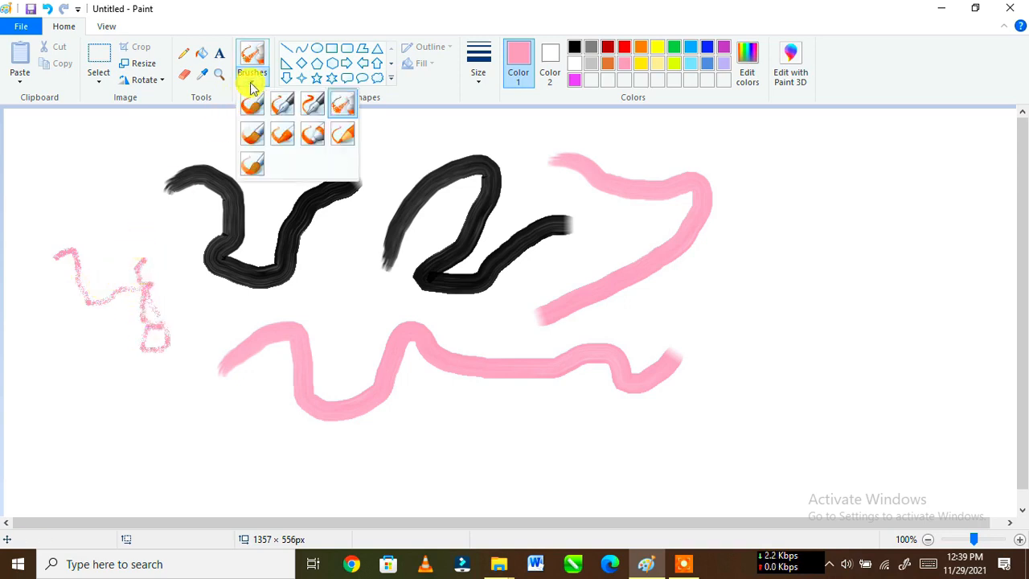
pyautogui.click(312, 107)
pyautogui.moveTo(684, 142)
pyautogui.mouseDown()
pyautogui.moveTo(707, 133)
pyautogui.moveTo(752, 151)
pyautogui.moveTo(751, 194)
pyautogui.moveTo(727, 250)
pyautogui.moveTo(788, 229)
pyautogui.mouseUp()
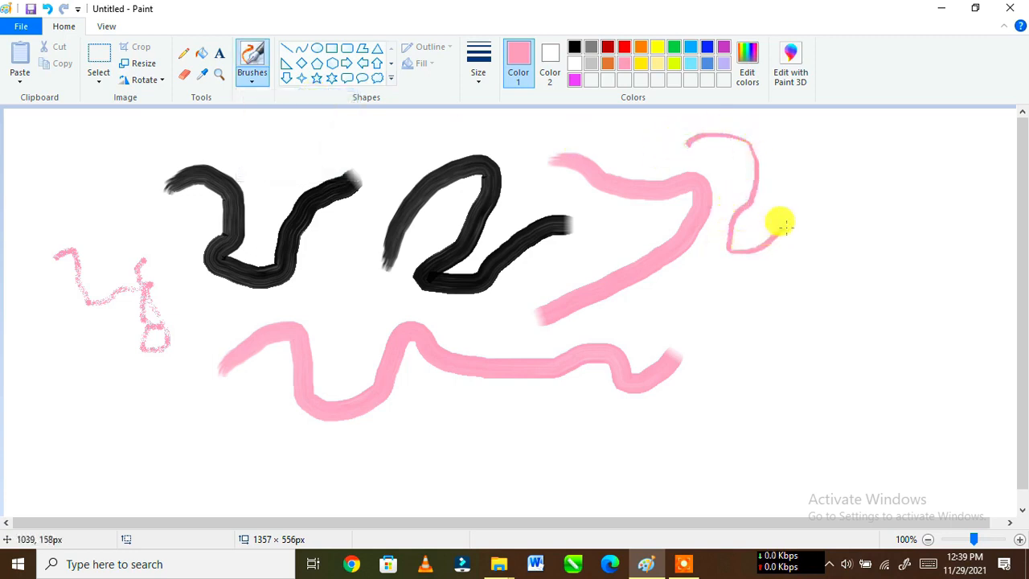
# Step: With the standard brush, paint a thin pink curve around the first black stroke and a thick orange wave across the middle
pyautogui.click(250, 84)
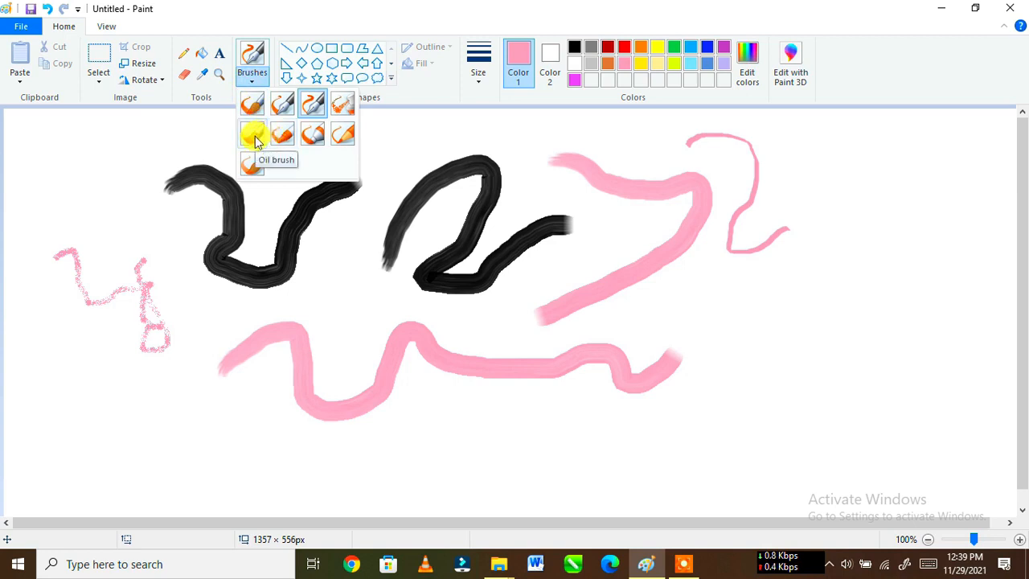
pyautogui.click(249, 103)
pyautogui.moveTo(71, 178)
pyautogui.mouseDown()
pyautogui.moveTo(90, 155)
pyautogui.moveTo(158, 142)
pyautogui.moveTo(279, 143)
pyautogui.moveTo(283, 152)
pyautogui.moveTo(405, 145)
pyautogui.moveTo(328, 311)
pyautogui.mouseUp()
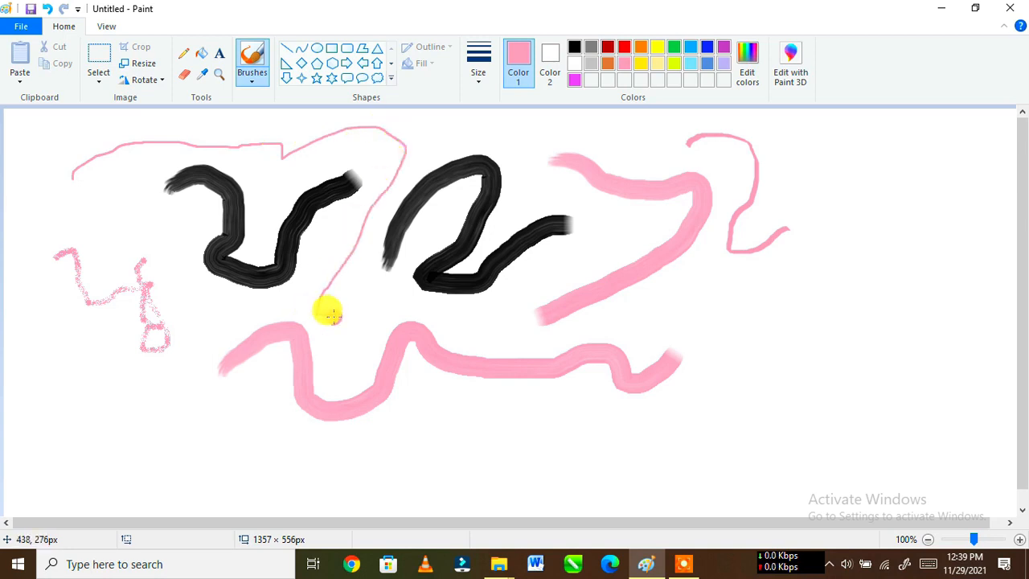
pyautogui.moveTo(332, 315); pyautogui.dragTo(334, 316)
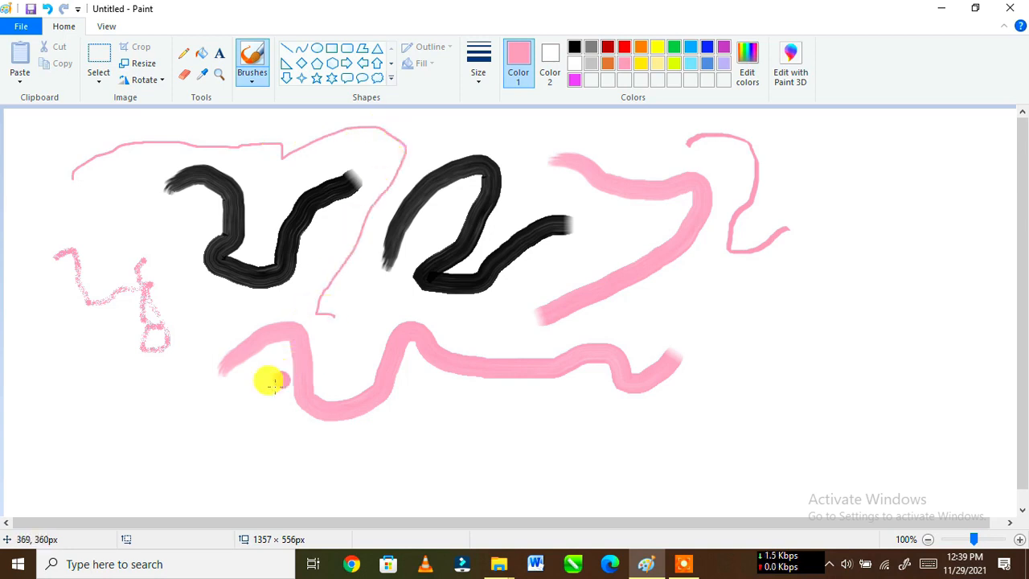
pyautogui.click(640, 46)
pyautogui.moveTo(404, 248)
pyautogui.mouseDown()
pyautogui.moveTo(229, 309)
pyautogui.moveTo(213, 385)
pyautogui.moveTo(288, 389)
pyautogui.moveTo(340, 329)
pyautogui.moveTo(421, 327)
pyautogui.moveTo(449, 377)
pyautogui.moveTo(498, 393)
pyautogui.moveTo(531, 317)
pyautogui.moveTo(596, 280)
pyautogui.mouseUp()
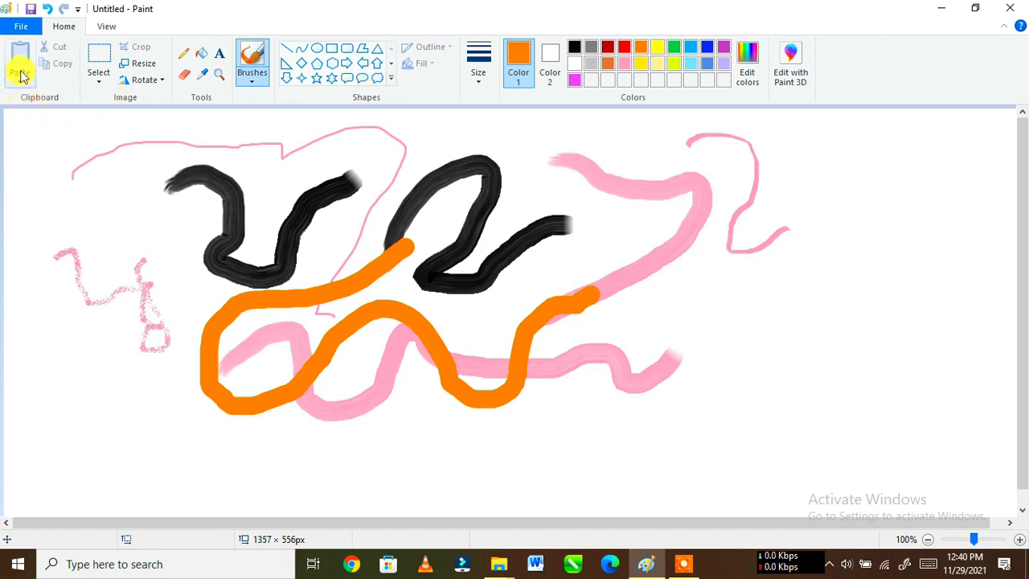
pyautogui.click(106, 28)
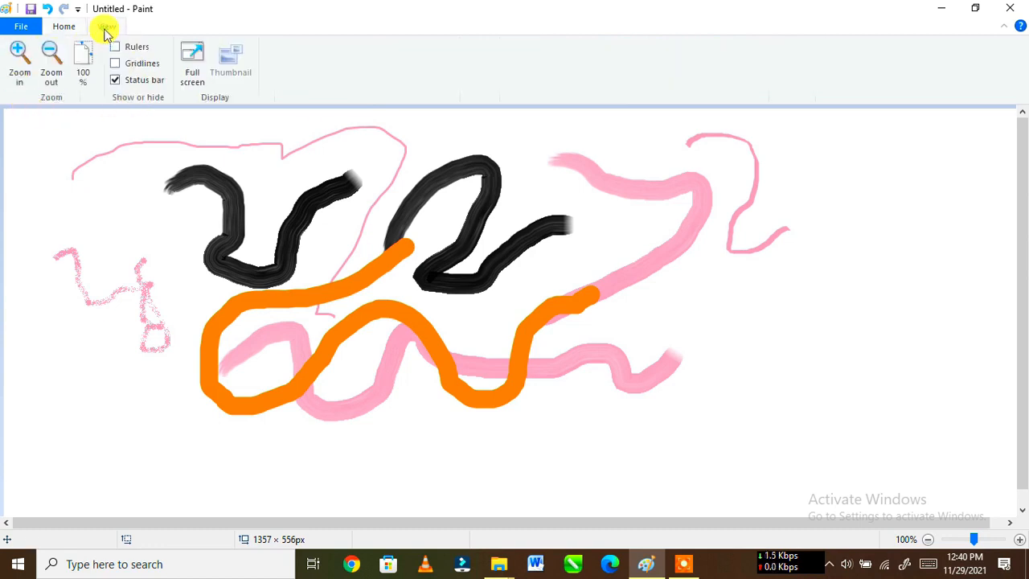
pyautogui.click(65, 27)
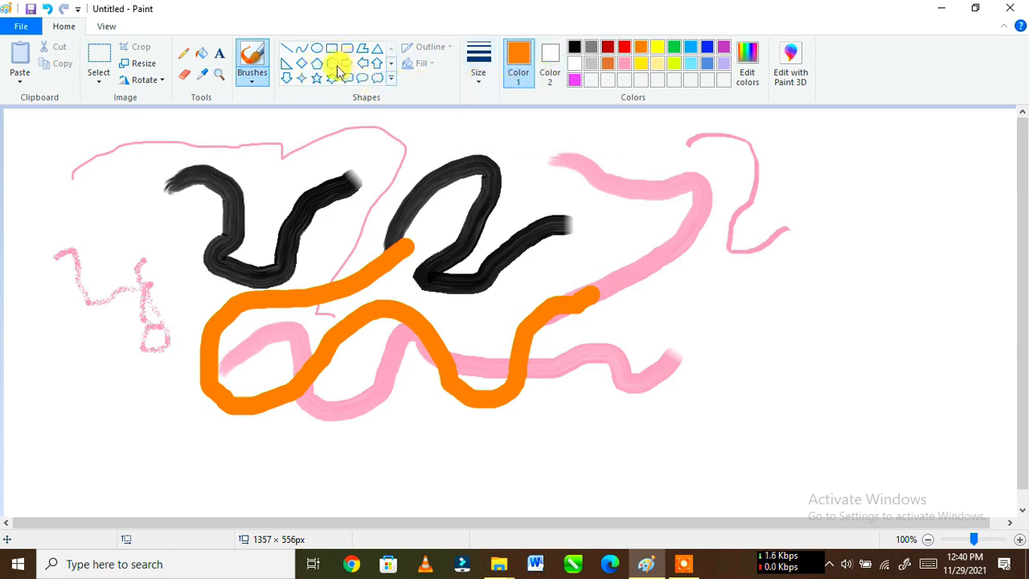
pyautogui.click(253, 58)
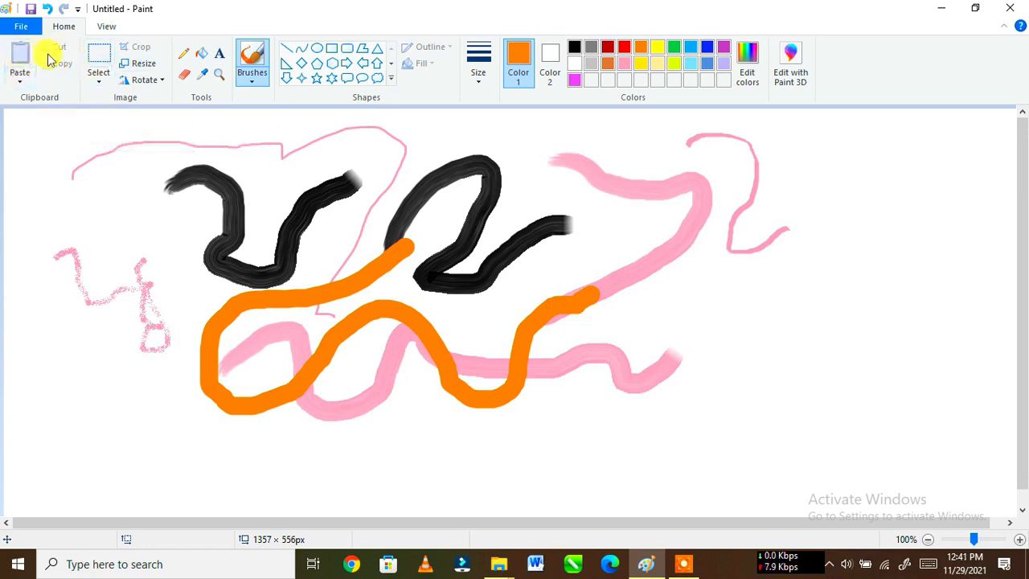
pyautogui.click(109, 27)
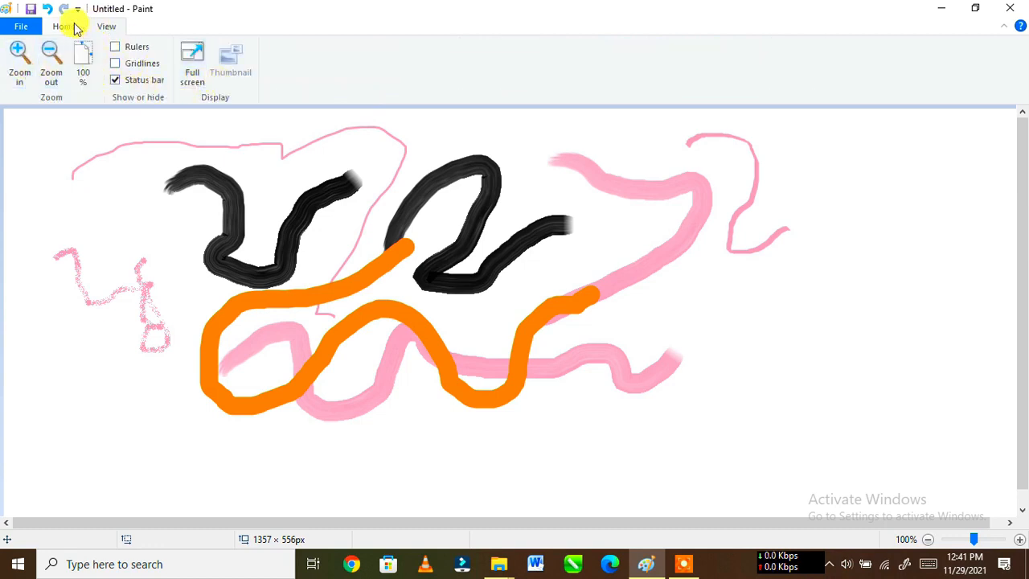
pyautogui.click(74, 28)
pyautogui.click(26, 28)
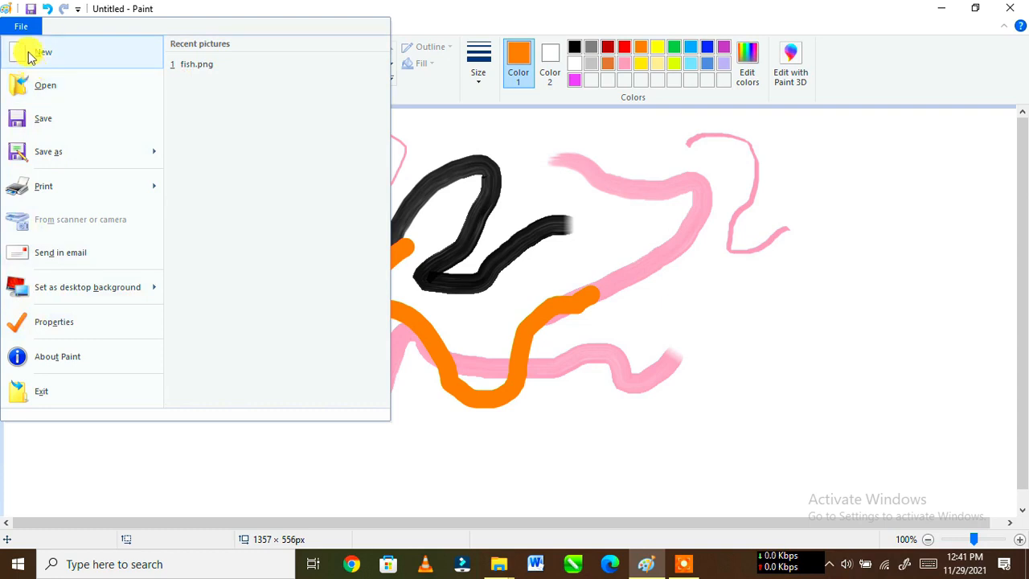
pyautogui.click(20, 28)
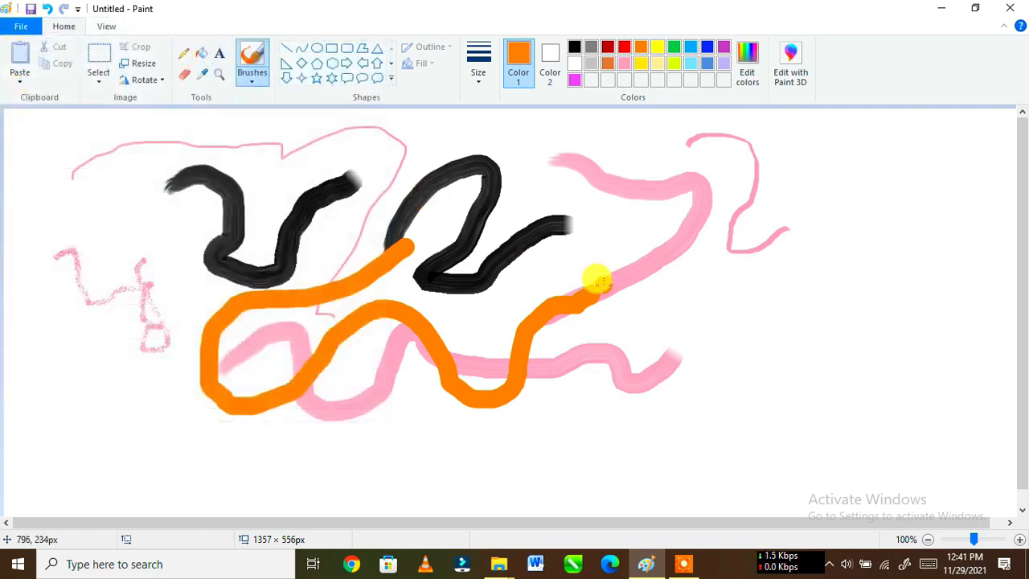